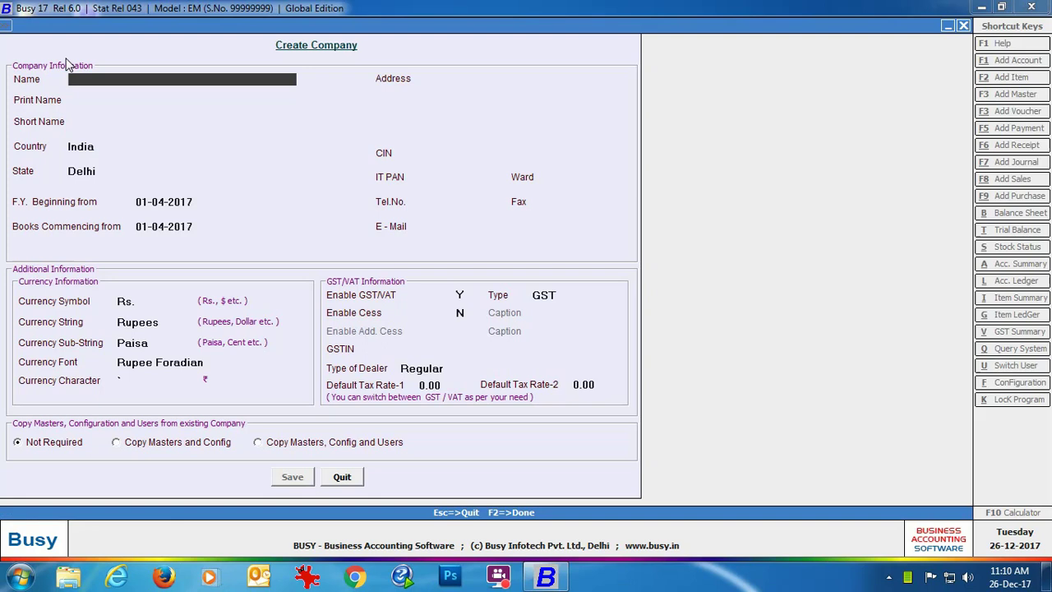
# Enter company name Eros Electriclas Ltd., country U.A.E with Dubai, and financial year from 01-01-2018.
pyautogui.write('Eros Electri')
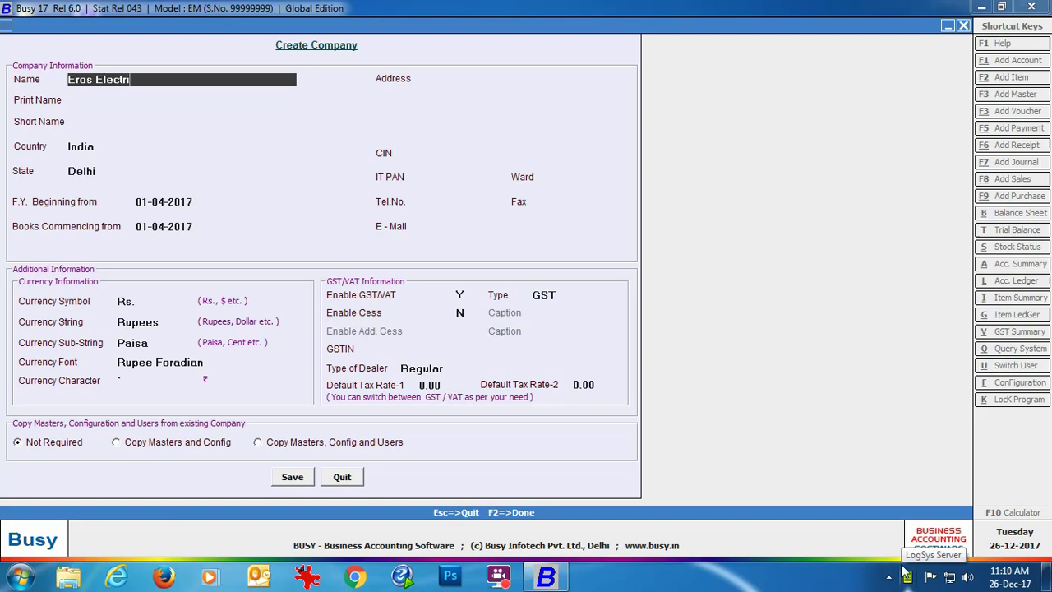
pyautogui.write('clas Ltd.')
pyautogui.press('Return')
pyautogui.press('Return')
pyautogui.press('Return')
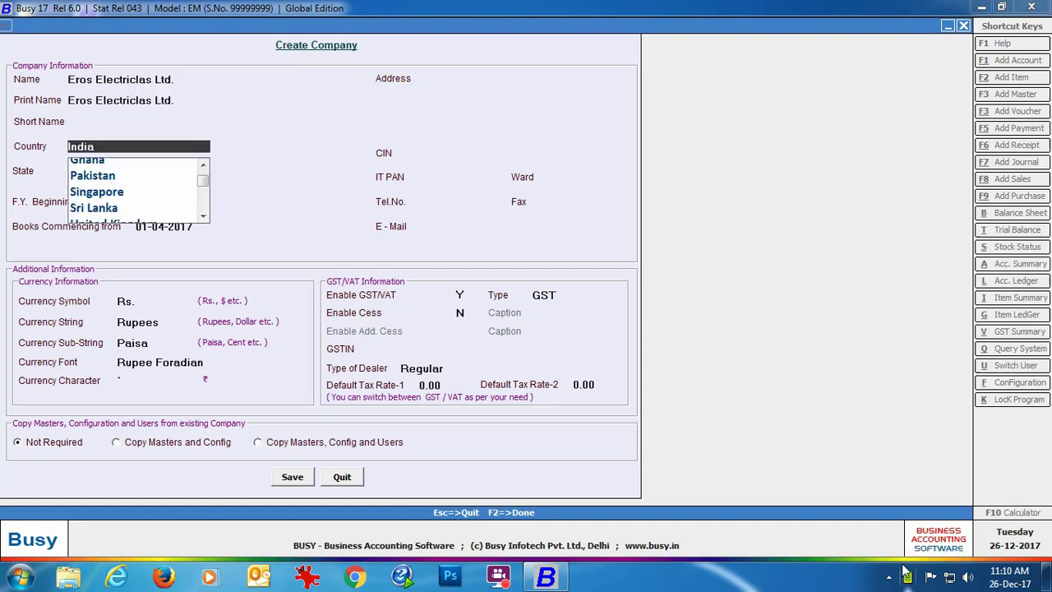
pyautogui.write('U.A.E')
pyautogui.press('Return')
pyautogui.press('Down')
pyautogui.press('Return')
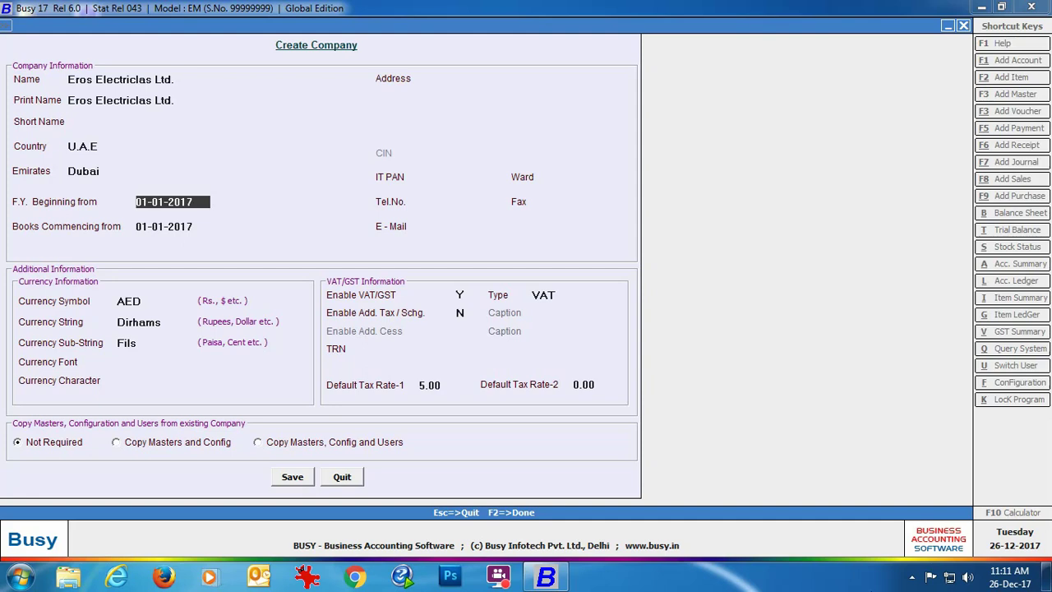
pyautogui.write('01-01-2018')
# Fill in the company address and e-mail, and accept AED as the currency.
pyautogui.press('Return')
pyautogui.press('Return')
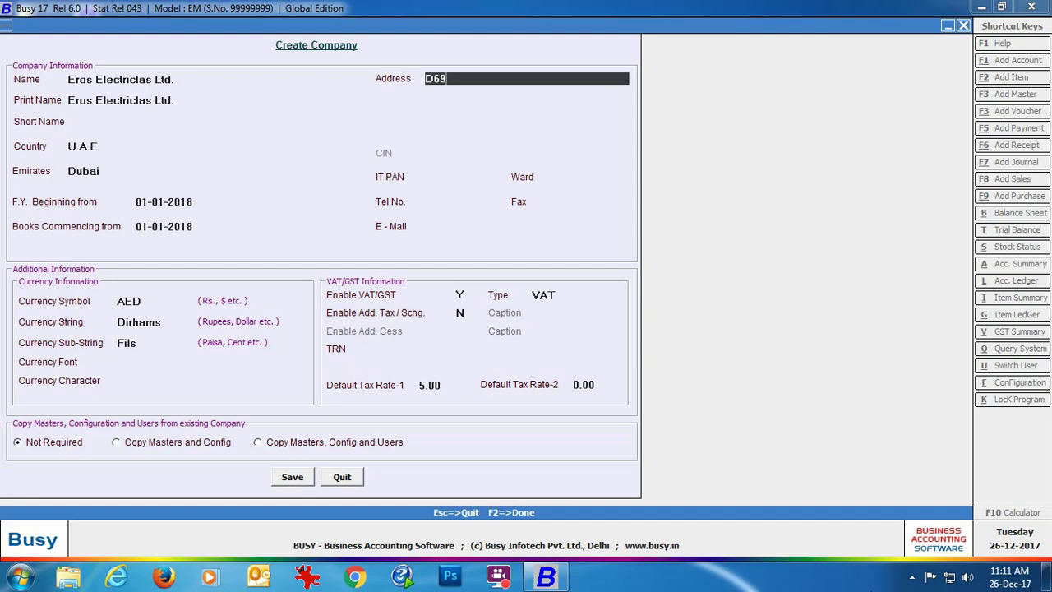
pyautogui.press('Return')
pyautogui.press('Return')
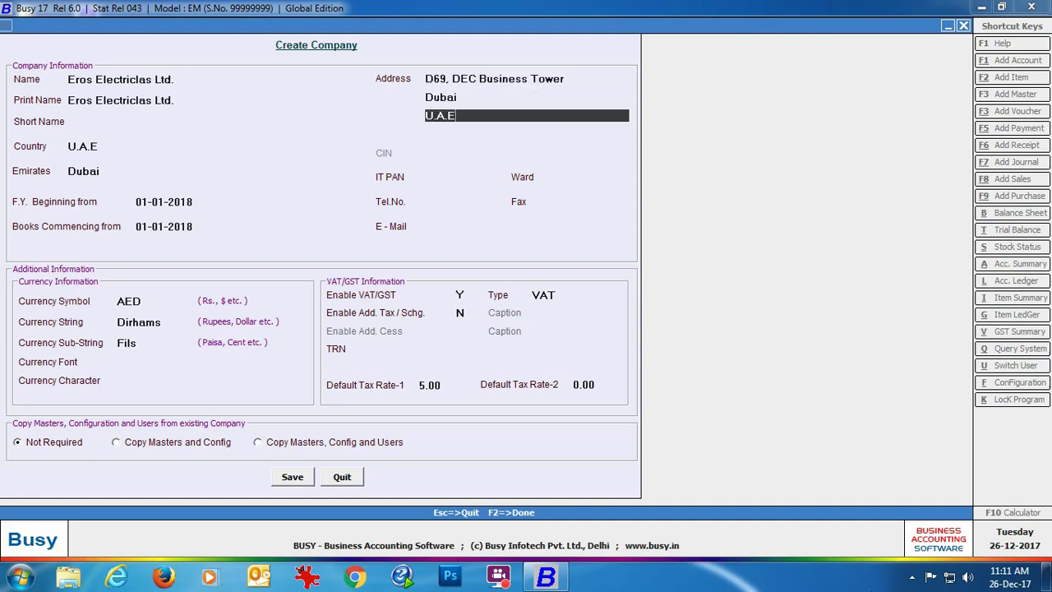
pyautogui.press('Return')
pyautogui.press('Return')
pyautogui.press('Return')
pyautogui.press('Return')
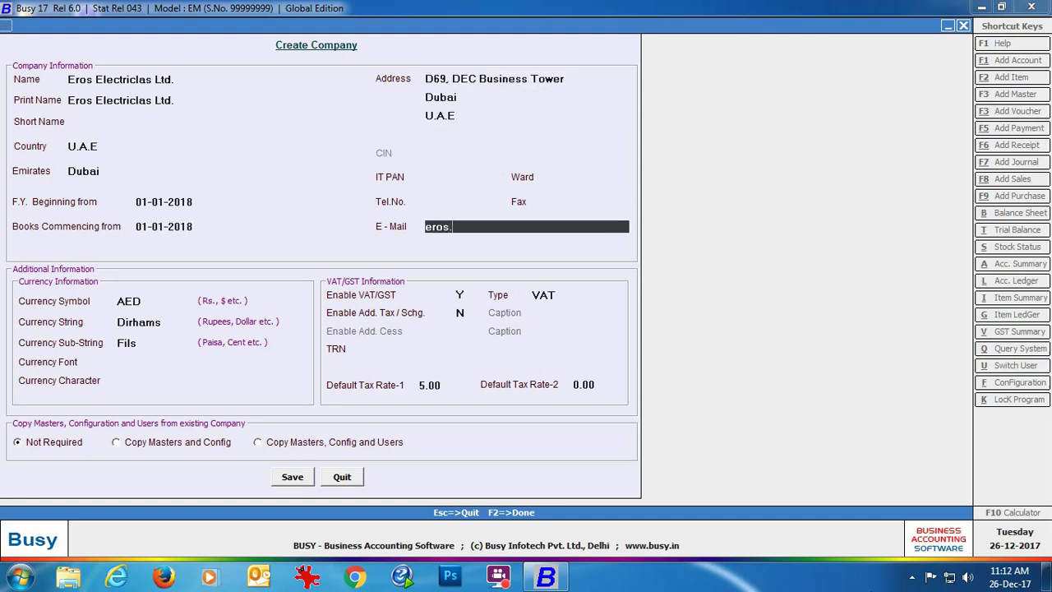
pyautogui.press('Return')
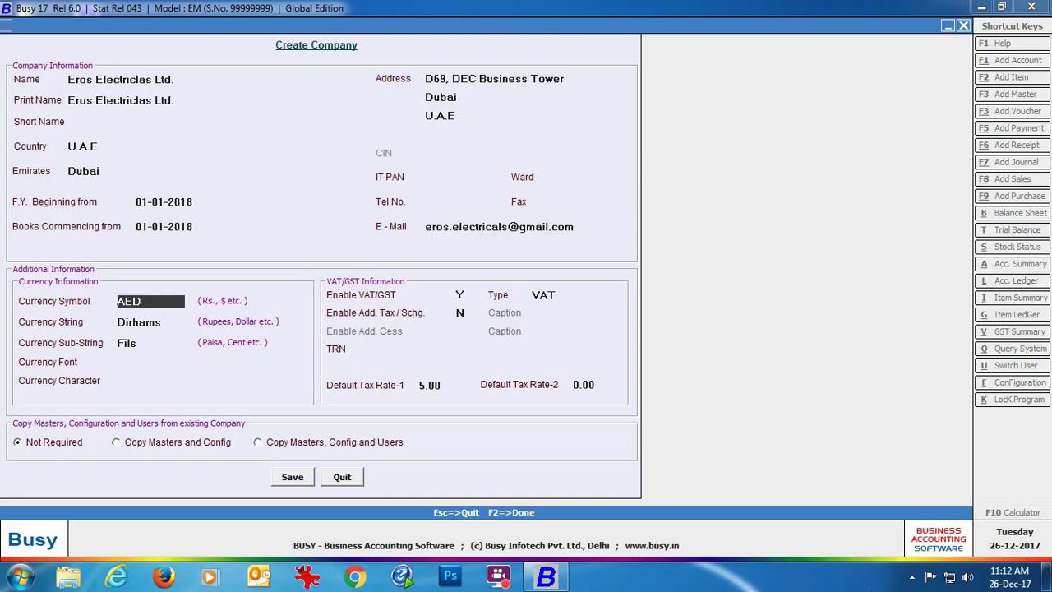
pyautogui.press('Return')
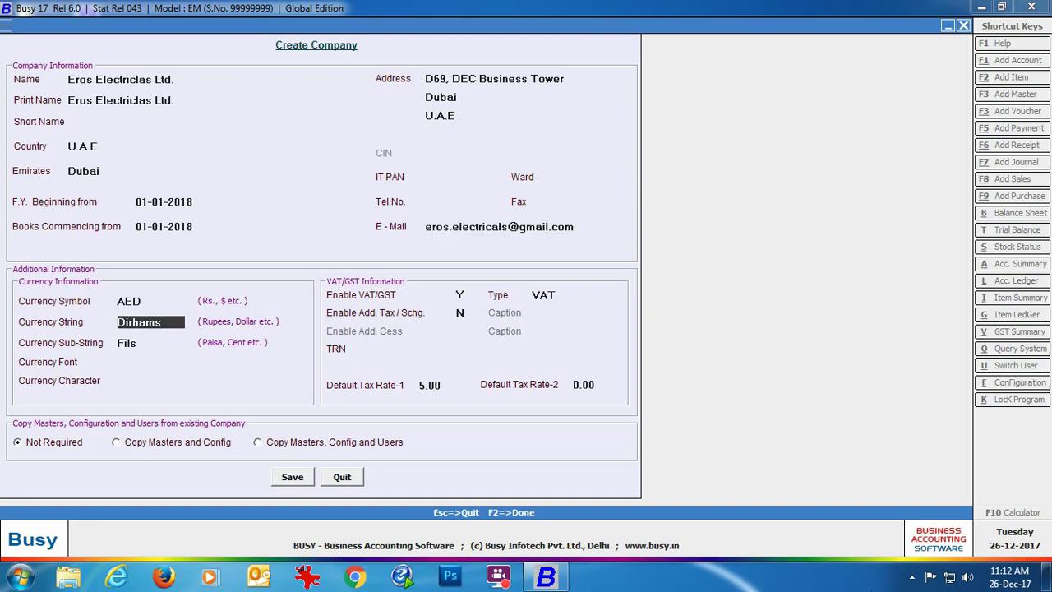
pyautogui.press('Return')
pyautogui.press('Return')
pyautogui.press('Return')
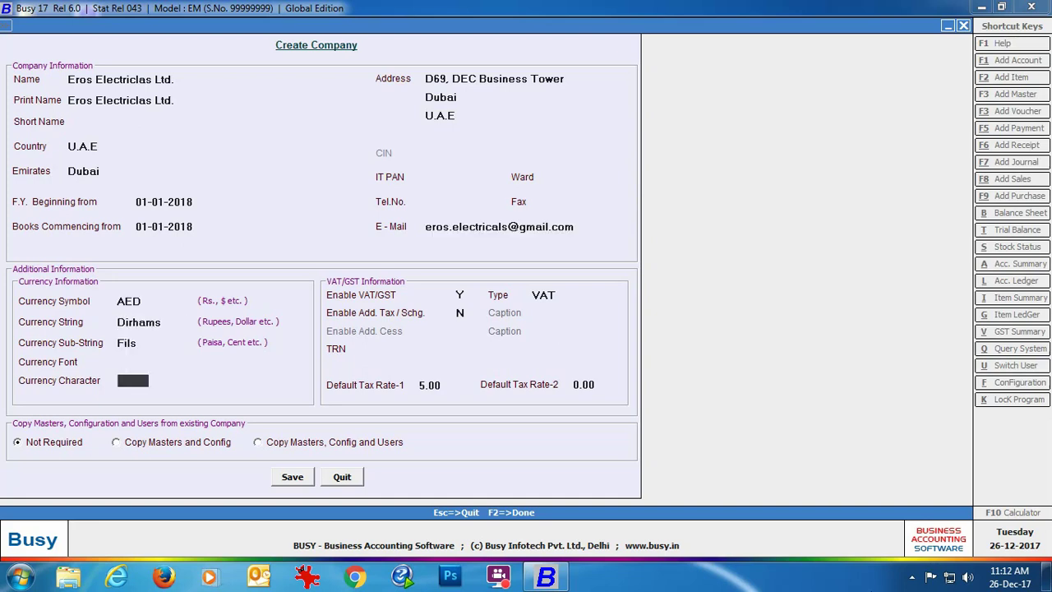
pyautogui.press('Return')
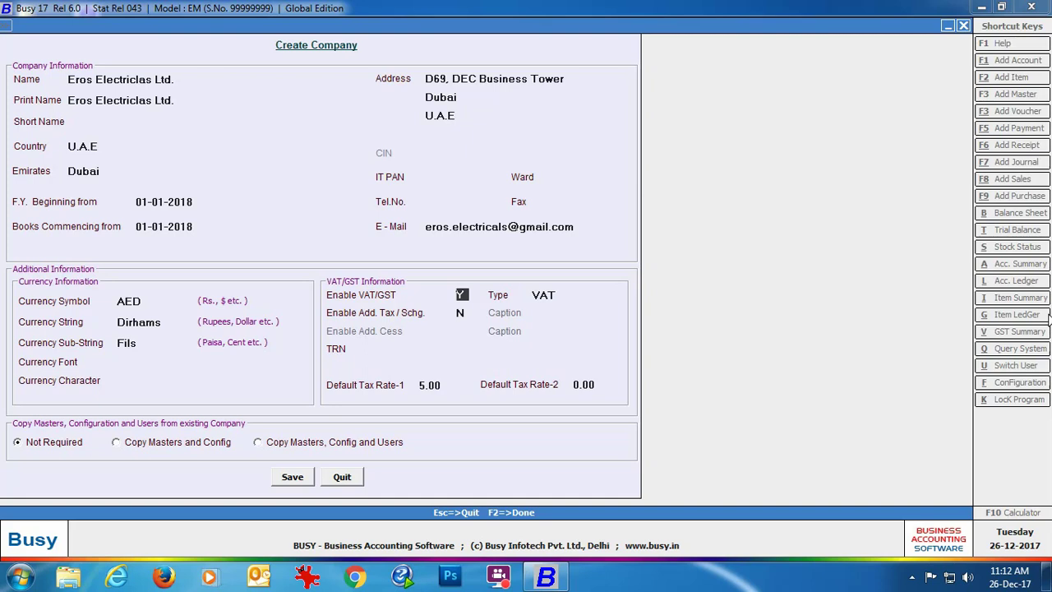
# Keep tax type VAT with no additional tax, enter the company TRN, and accept the 5.00 default rate.
pyautogui.press('Return')
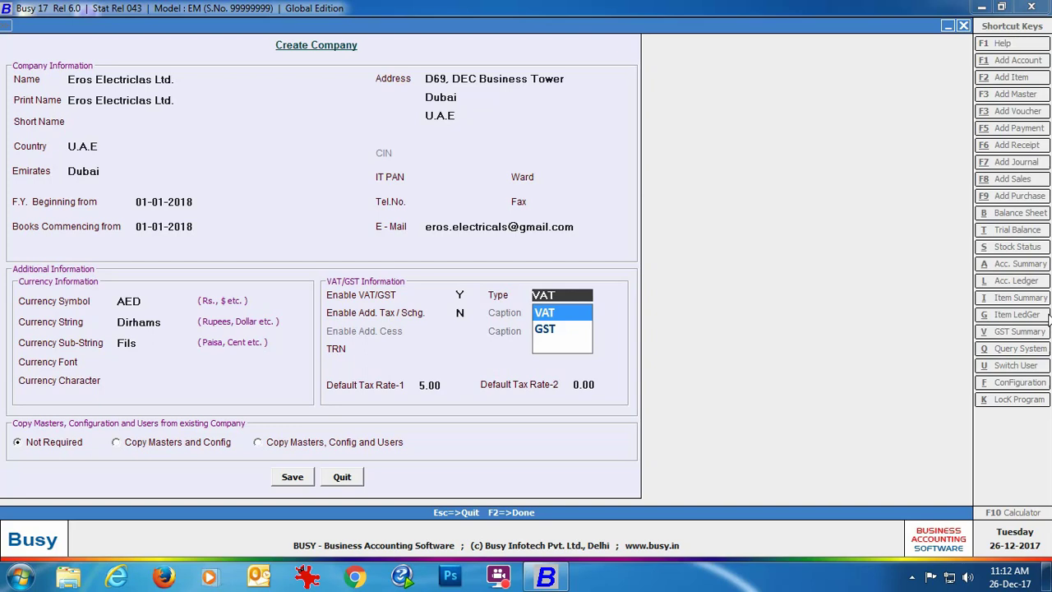
pyautogui.press('Return')
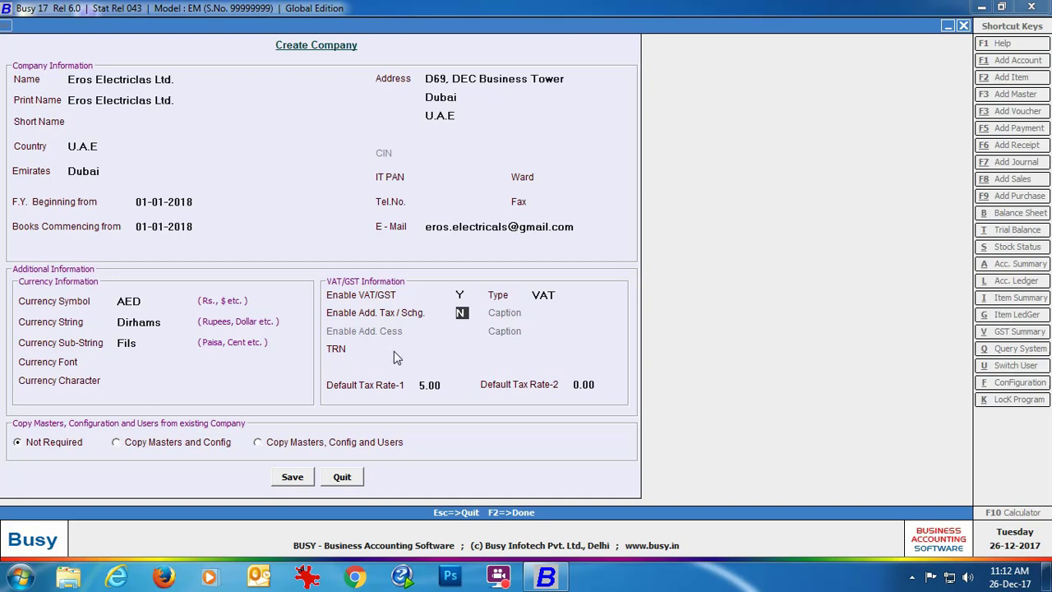
pyautogui.press('Return')
pyautogui.write('XXXXXX')
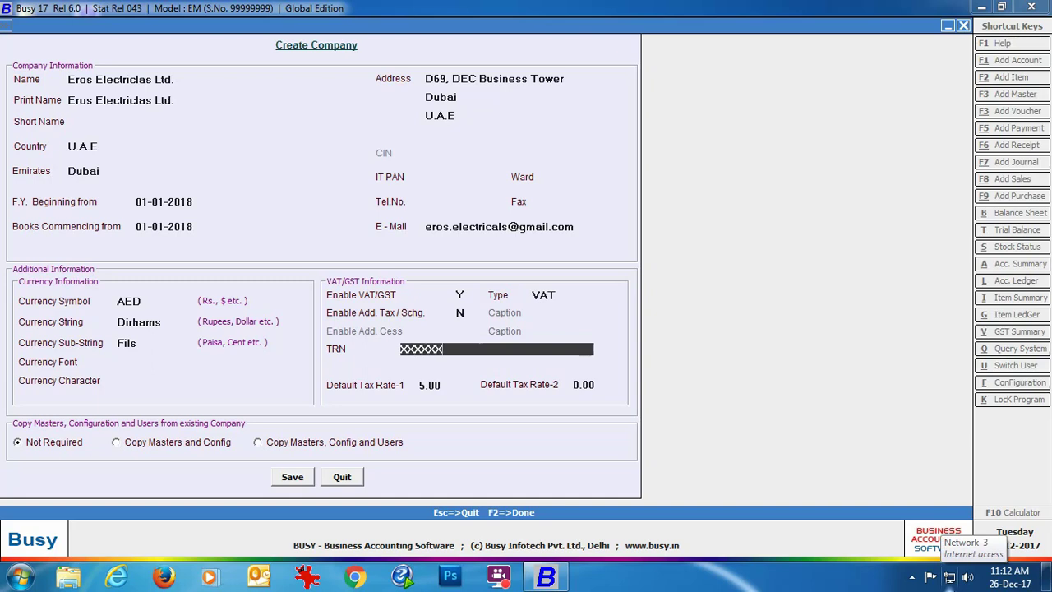
pyautogui.write('XX')
pyautogui.press('Return')
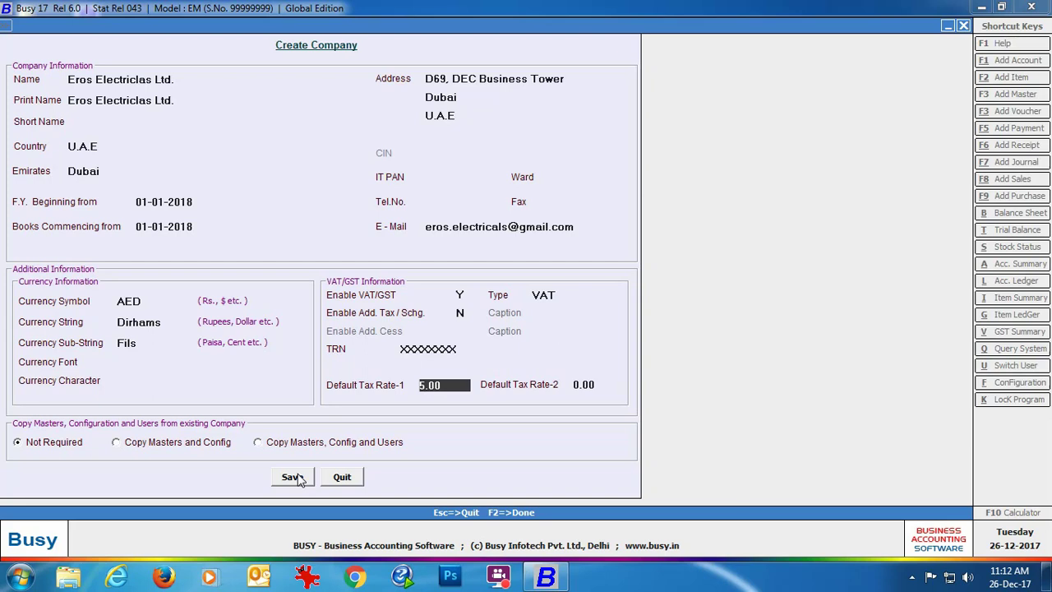
# Save the new company Eros Electriclas Ltd. and acknowledge its creation.
pyautogui.click(294, 478)
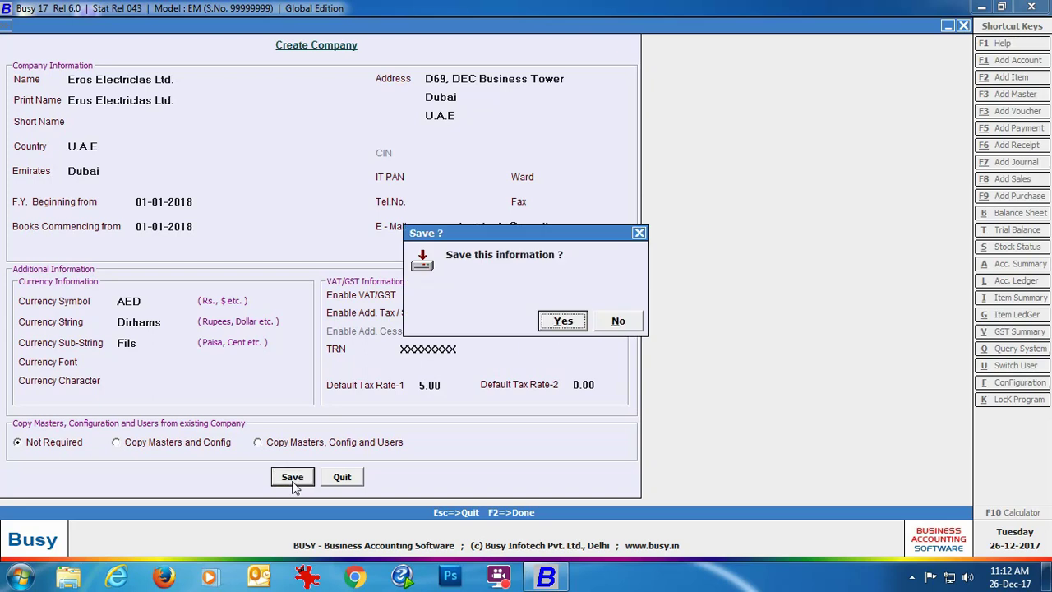
pyautogui.click(557, 322)
pyautogui.click(617, 318)
# Create the Admin superuser login with its password entered twice, and save it.
pyautogui.write('admin')
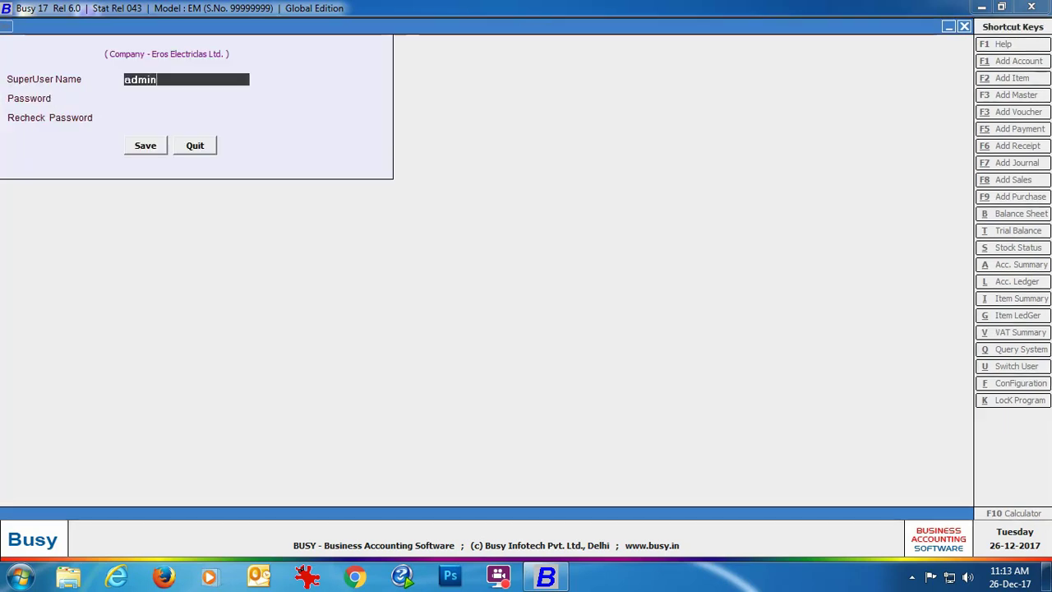
pyautogui.press('Return')
pyautogui.write('admin')
pyautogui.press('Return')
pyautogui.write('admin')
pyautogui.press('Return')
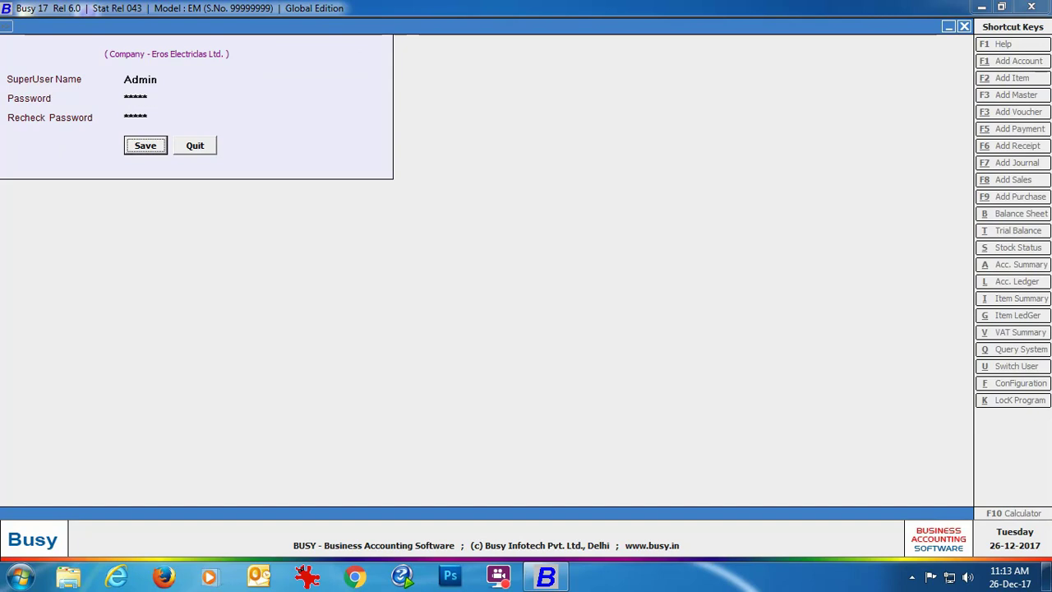
pyautogui.press('Return')
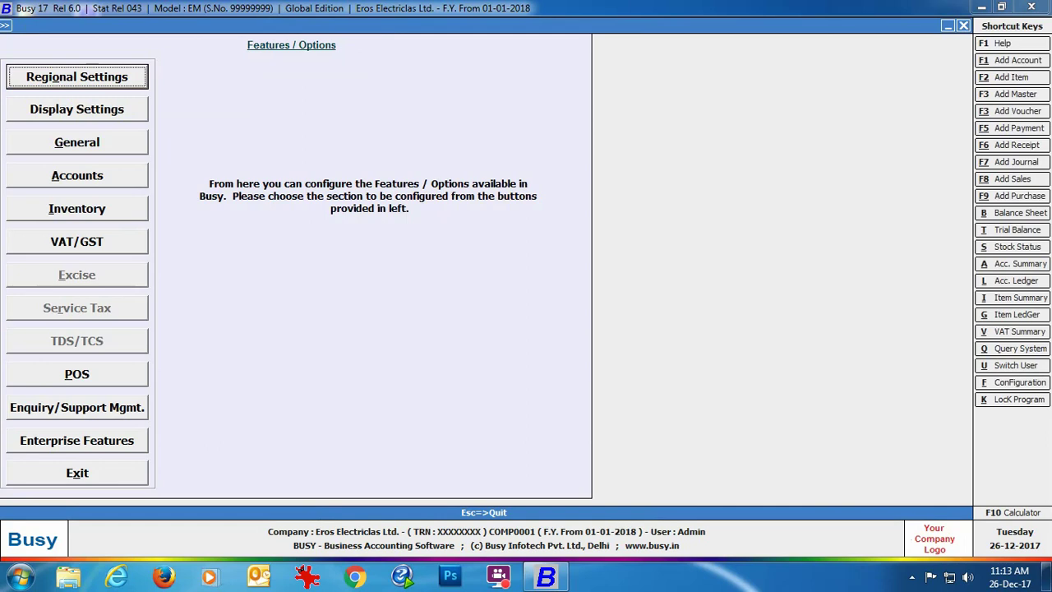
# In the VAT/GST settings, create the default masters and open Responsible Person's Details.
pyautogui.click(125, 244)
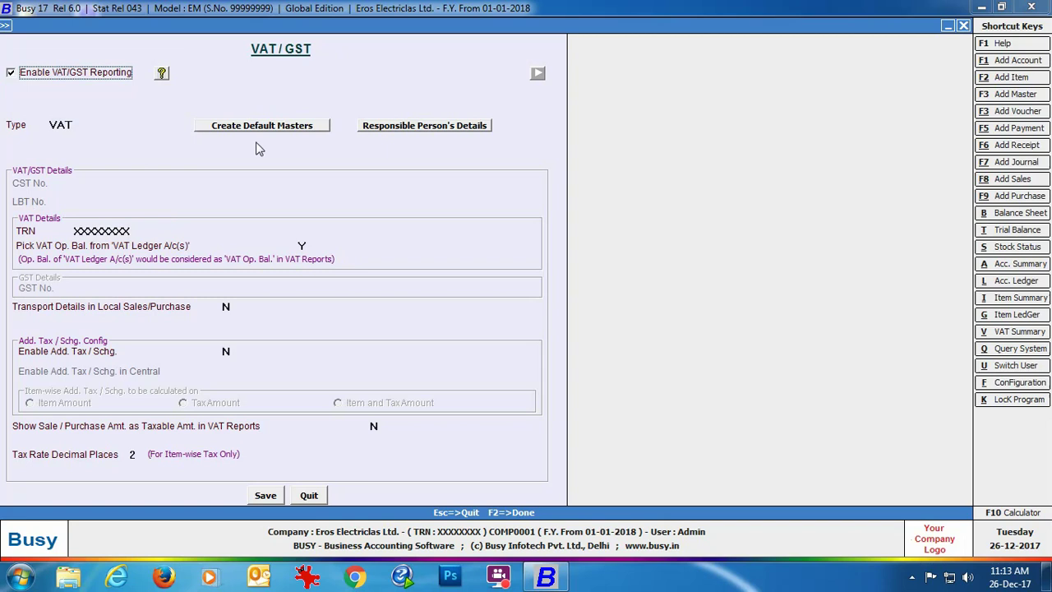
pyautogui.click(312, 126)
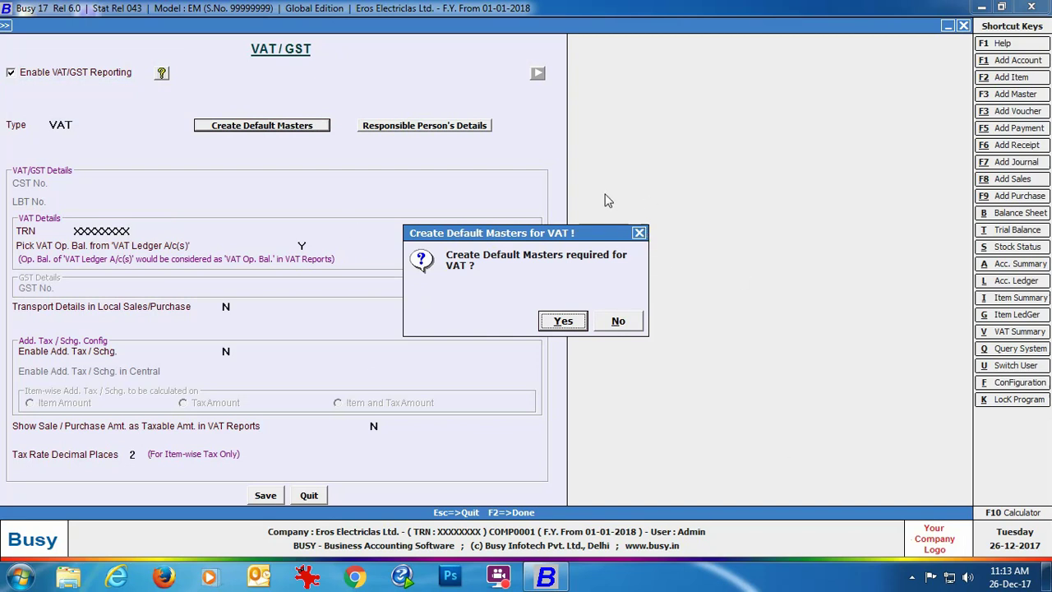
pyautogui.click(638, 234)
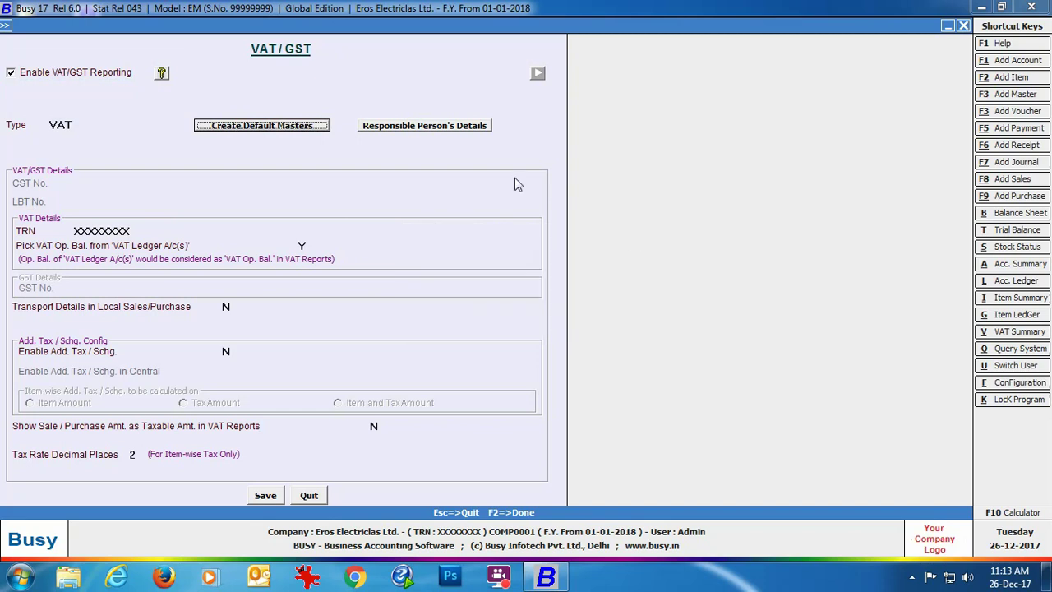
pyautogui.click(405, 126)
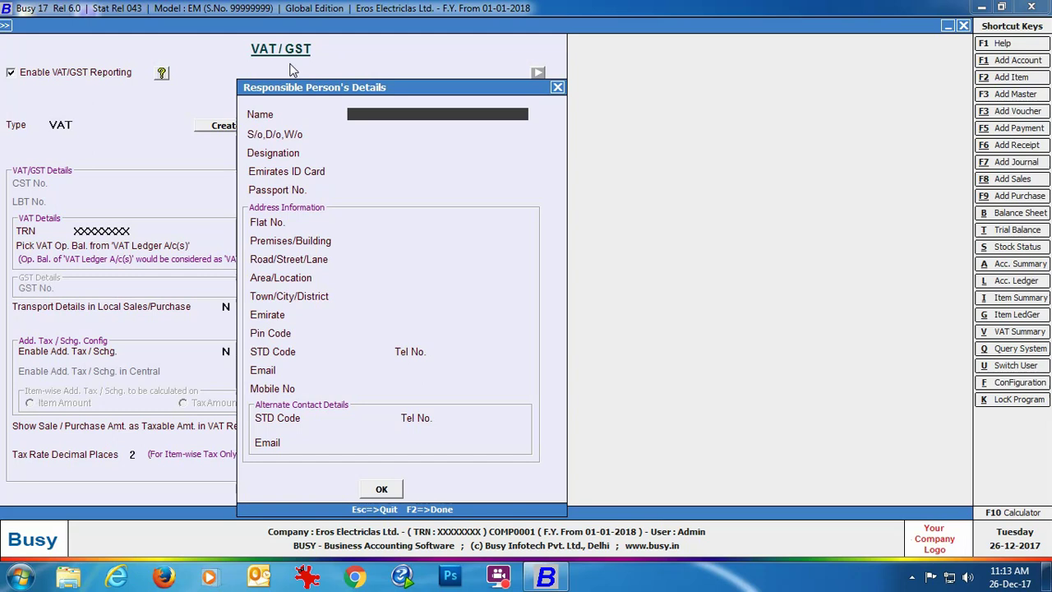
# Enter the responsible person's name, General Manager designation, Emirates ID and passport number.
pyautogui.press('Return')
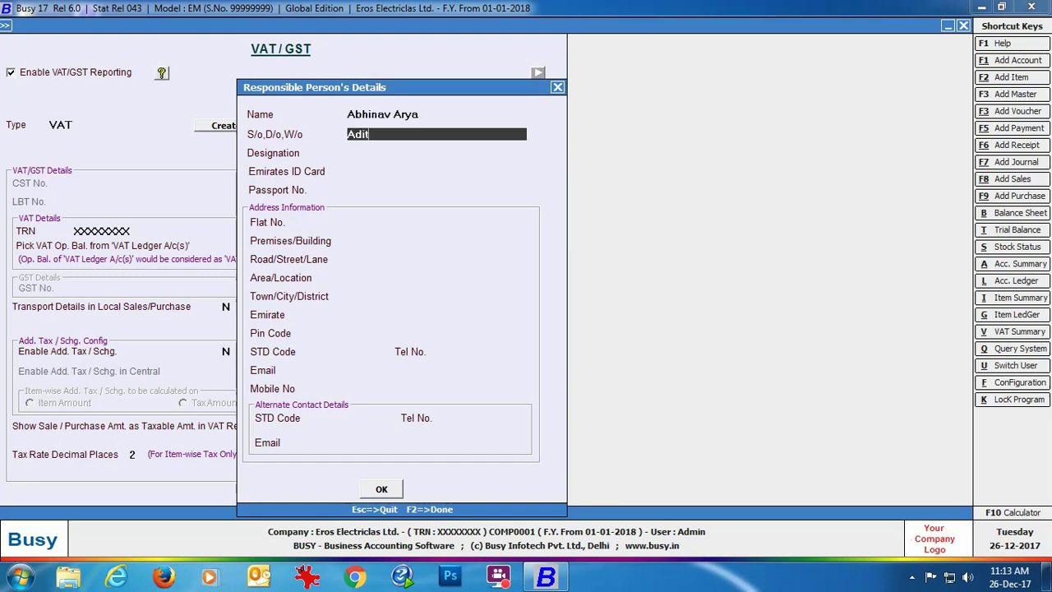
pyautogui.press('Return')
pyautogui.write('General Manager')
pyautogui.press('Return')
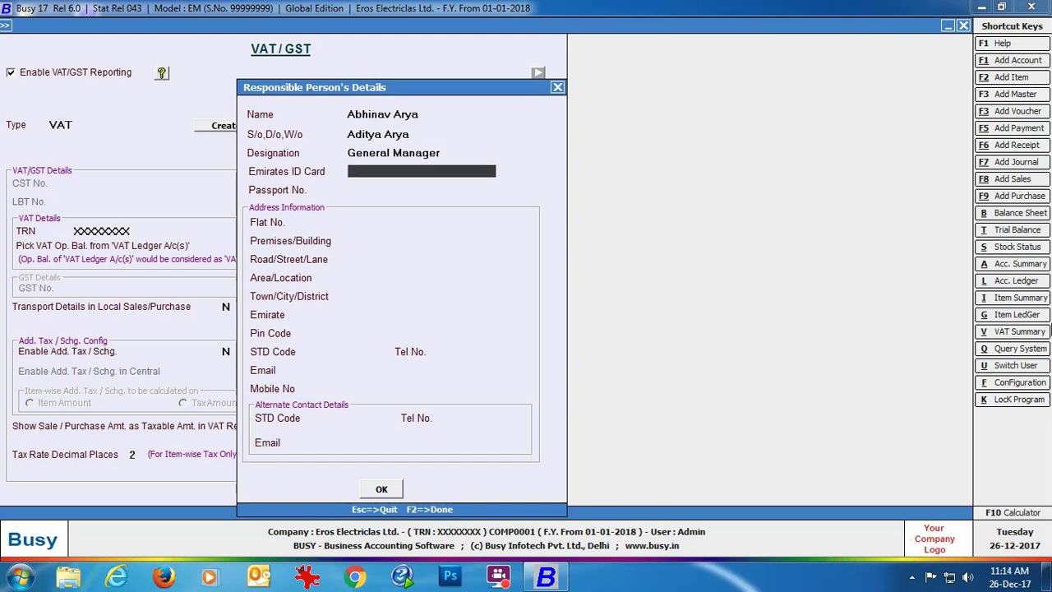
pyautogui.write('XXXXXXX')
pyautogui.press('Return')
pyautogui.write('XXXXXXX')
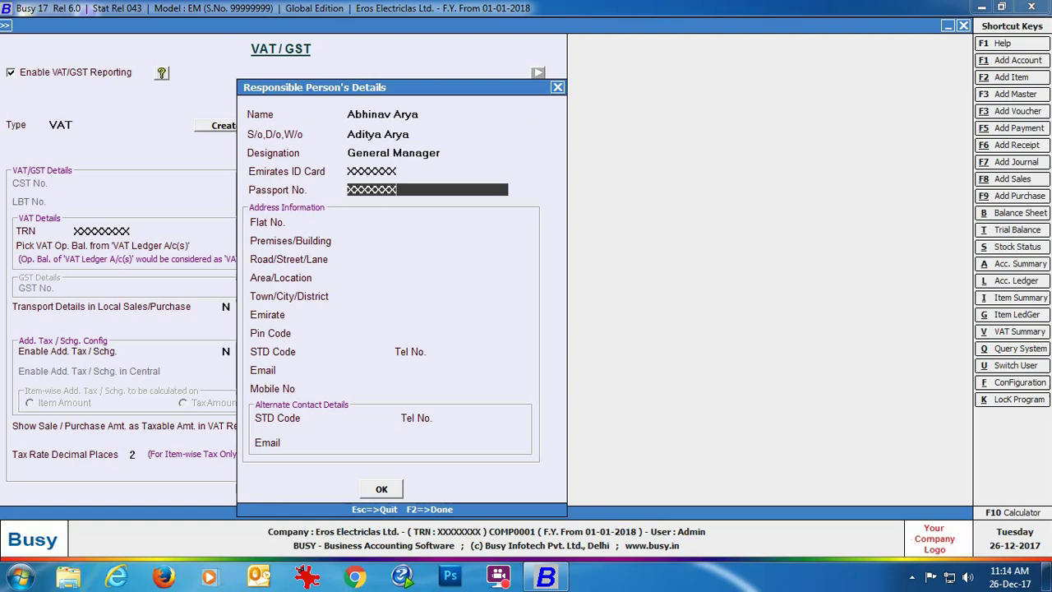
pyautogui.press('Return')
# Fill in the responsible person's address with Dubai as the emirate.
pyautogui.press('Return')
pyautogui.press('Return')
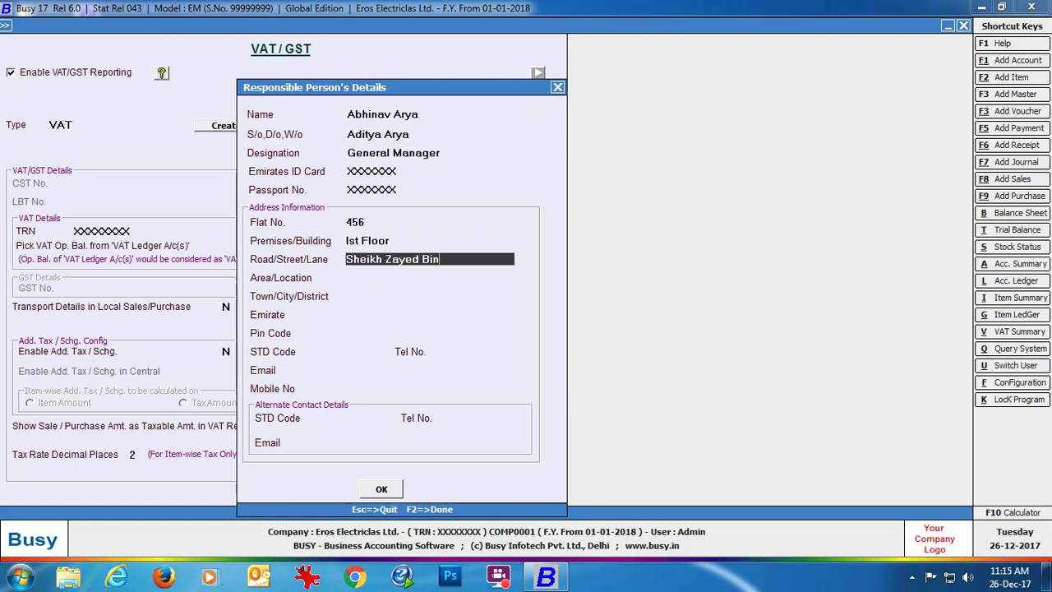
pyautogui.press('Return')
pyautogui.press('Return')
pyautogui.press('Down')
pyautogui.press('Down')
pyautogui.press('Return')
pyautogui.write('XXXX')
pyautogui.press('Return')
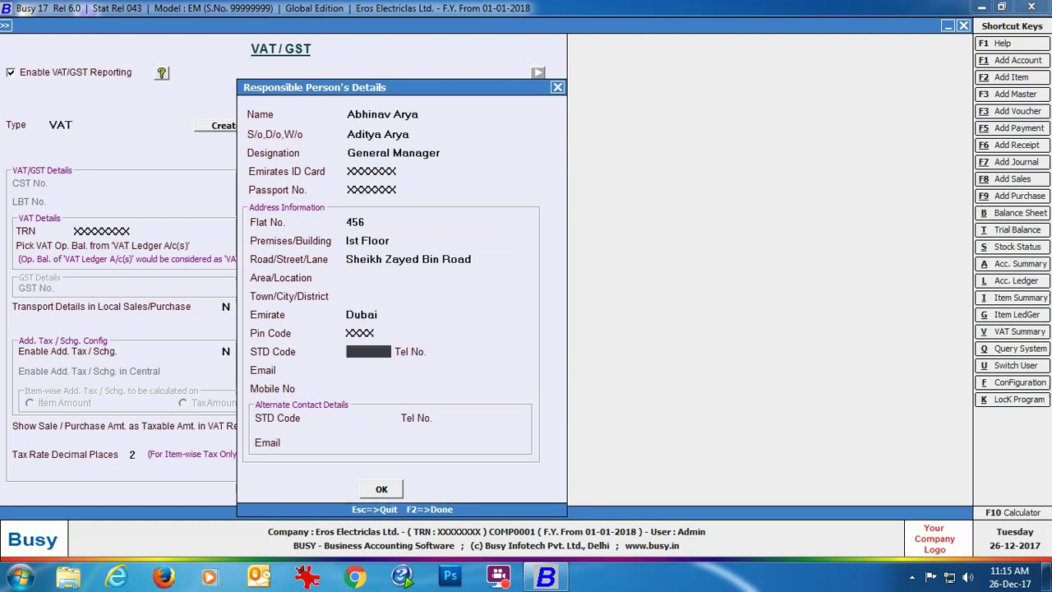
pyautogui.press('Return')
pyautogui.press('Return')
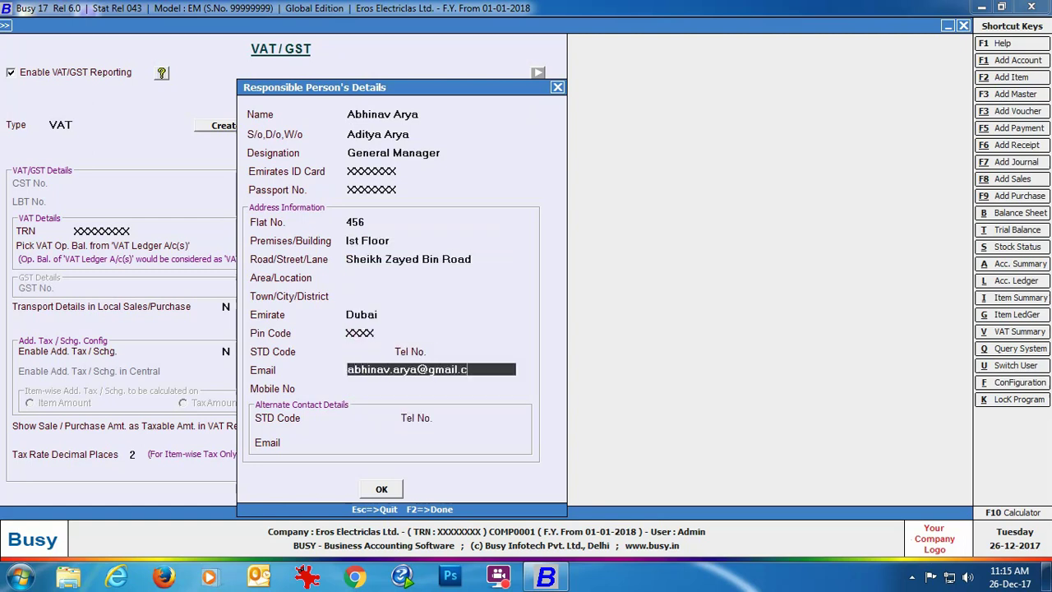
# Add the responsible person's e-mail and mobile number, then close the form and save the VAT settings.
pyautogui.press('Return')
pyautogui.press('Return')
pyautogui.press('Return')
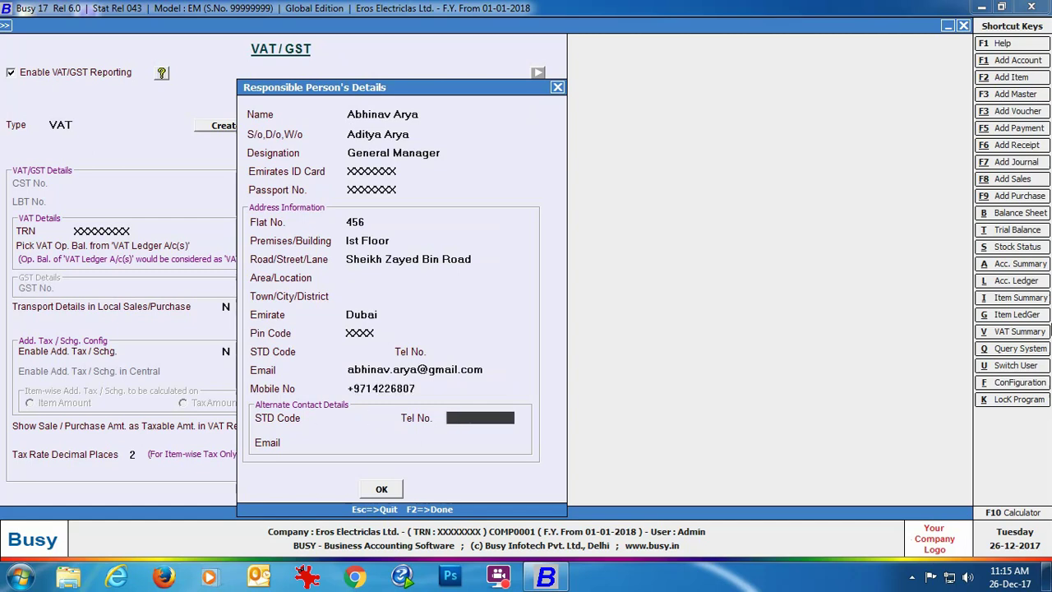
pyautogui.press('Return')
pyautogui.press('Return')
pyautogui.click(381, 489)
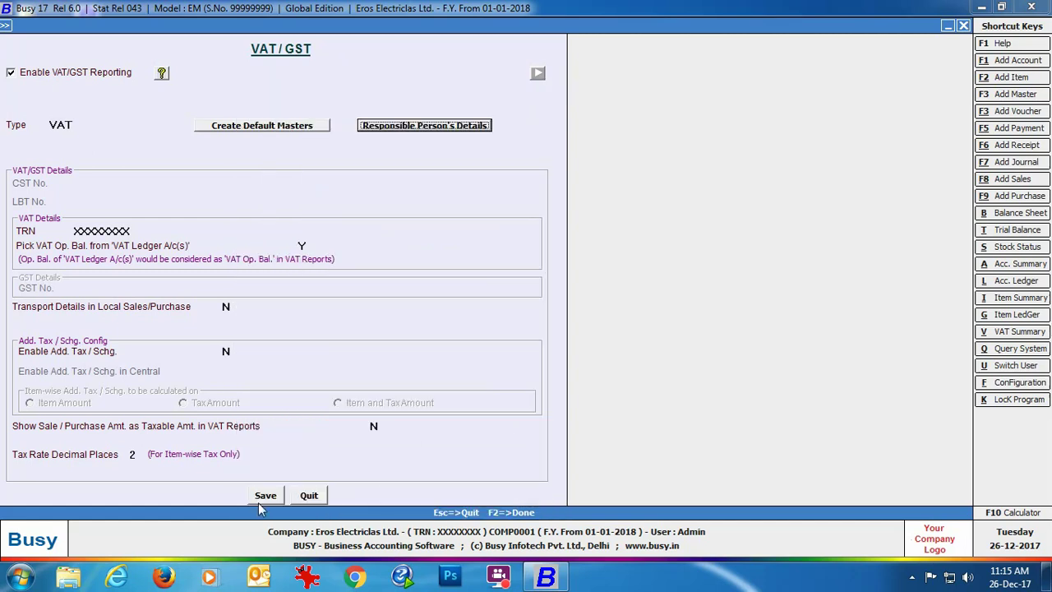
pyautogui.click(260, 498)
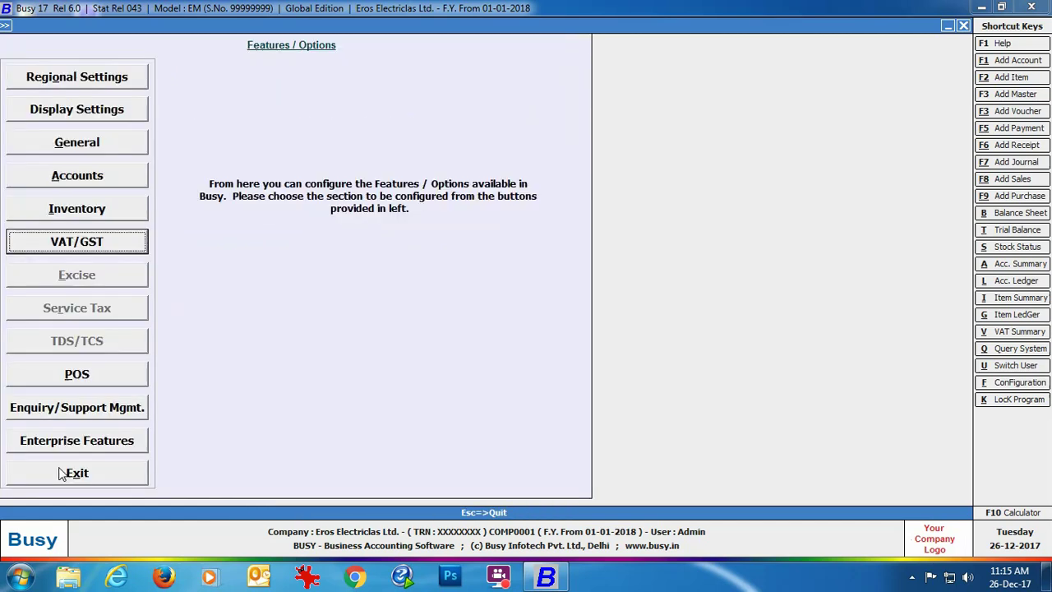
# Leave Features/Options and view the 11 default sale types on screen via Administration > Masters > Sale Type.
pyautogui.click(61, 470)
pyautogui.click(122, 28)
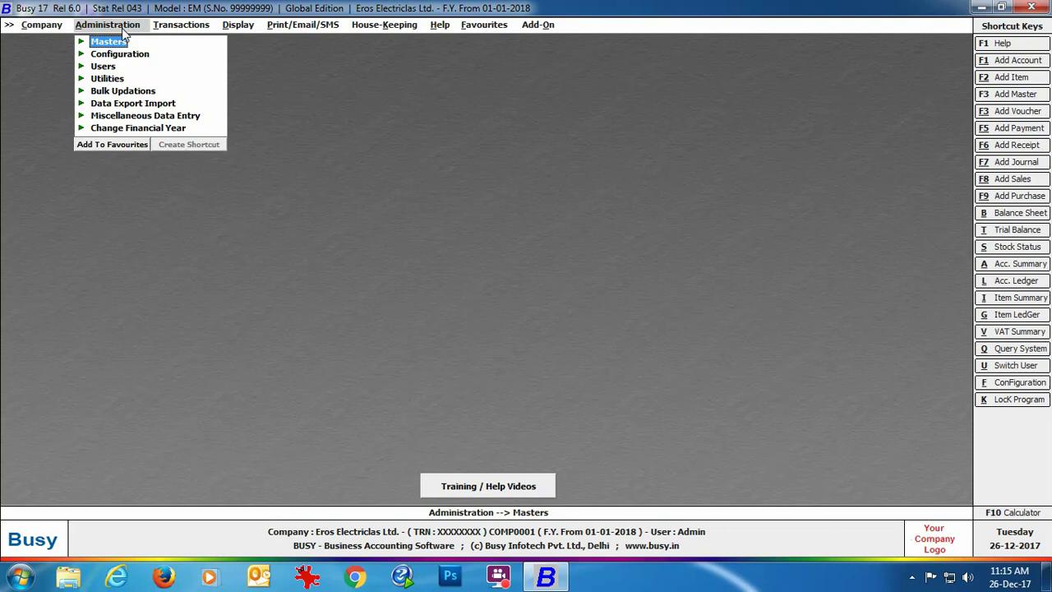
pyautogui.click(119, 42)
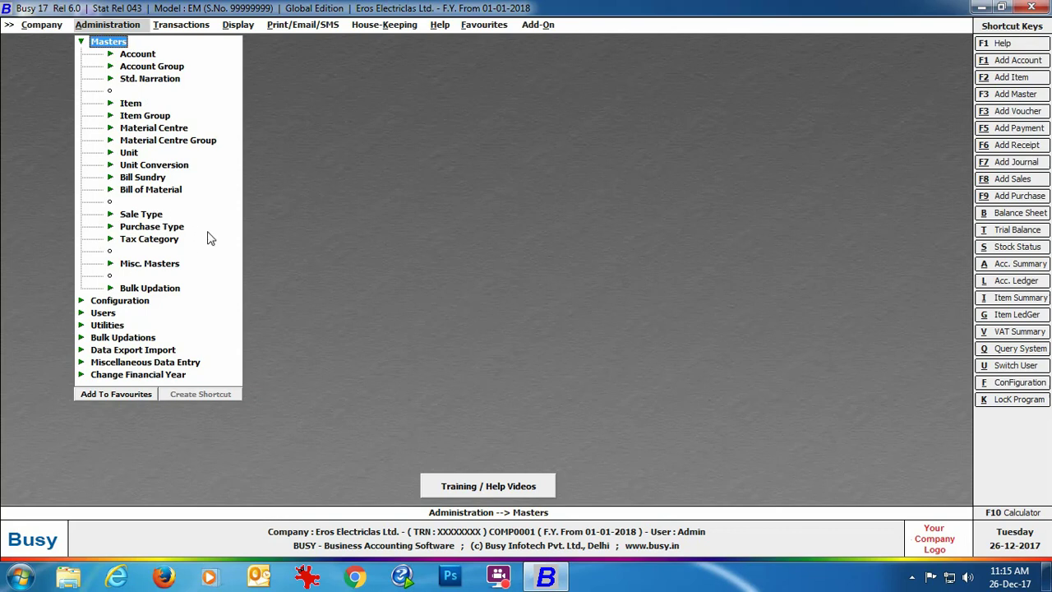
pyautogui.click(142, 214)
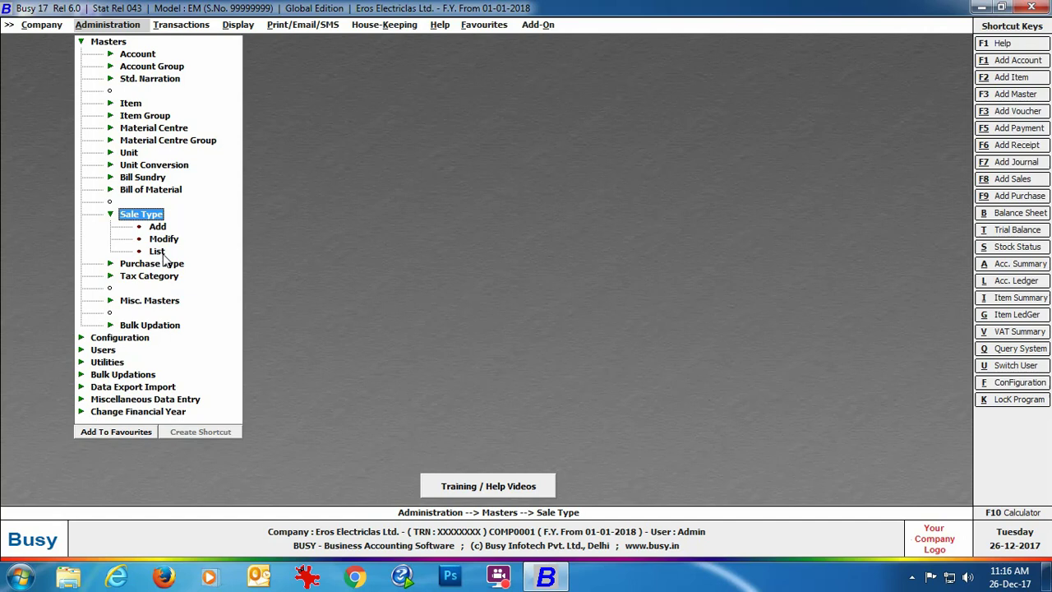
pyautogui.click(157, 251)
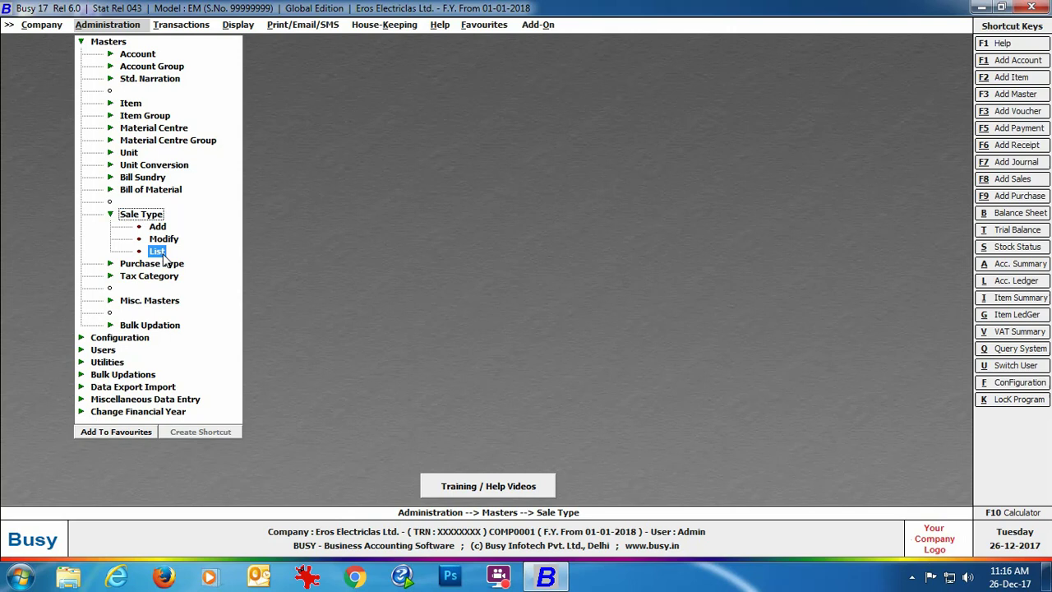
pyautogui.click(162, 256)
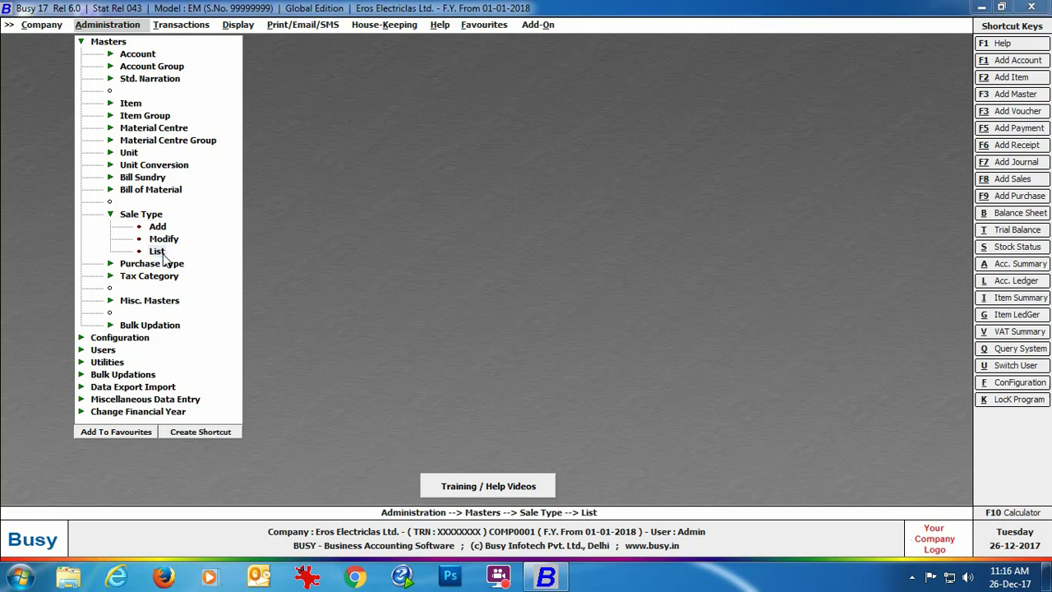
pyautogui.click(500, 321)
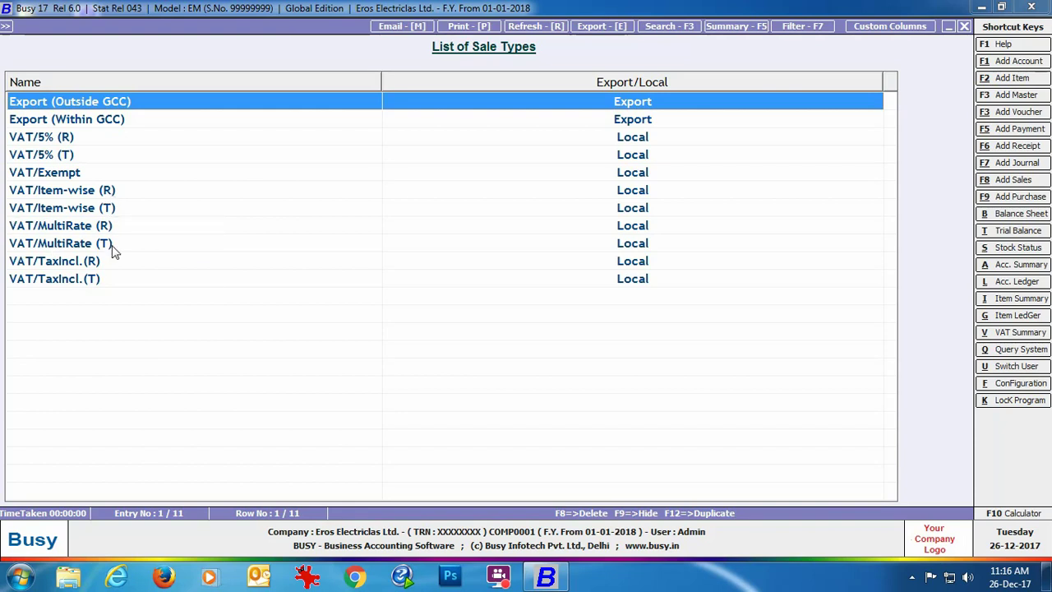
pyautogui.press('Escape')
pyautogui.click(654, 240)
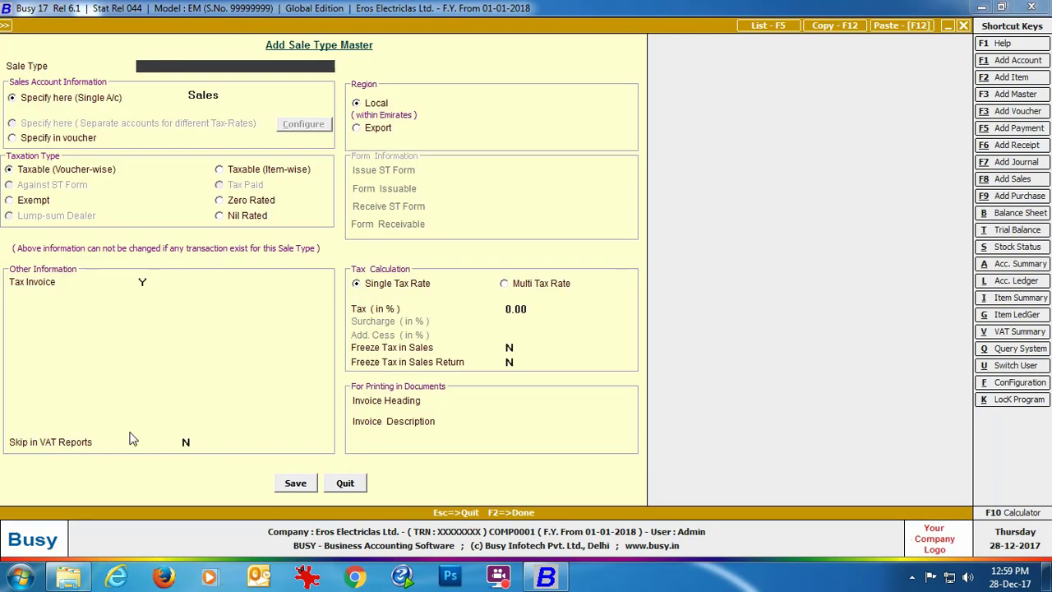
# Name the new sale type VAT 5%.
pyautogui.write('VAT 5%')
pyautogui.press('Return')
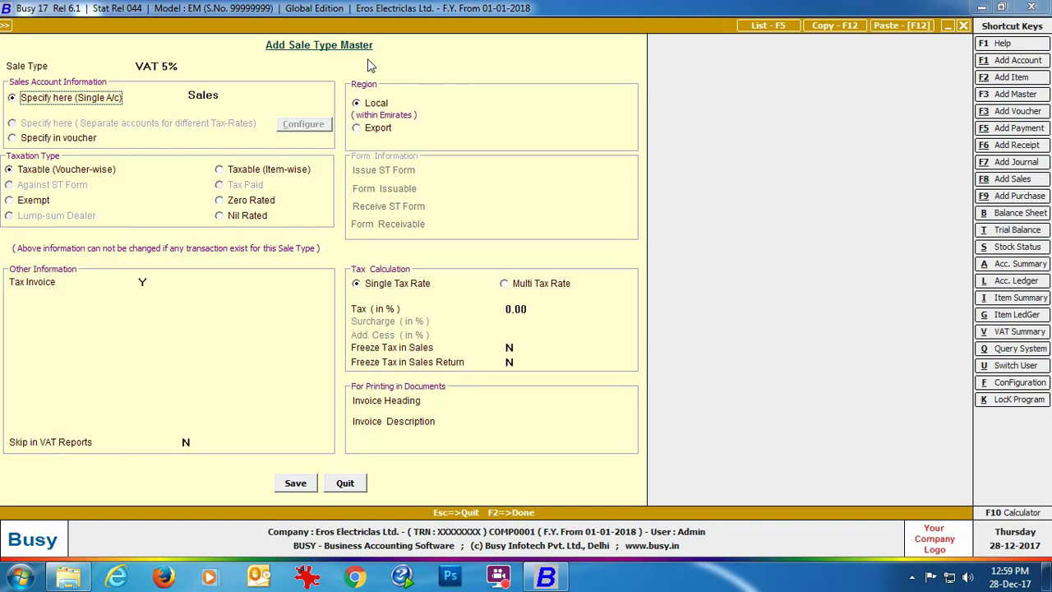
# Keep the VAT 5% sale type's region Local, set its tax to 5%, and close the form.
pyautogui.click(369, 127)
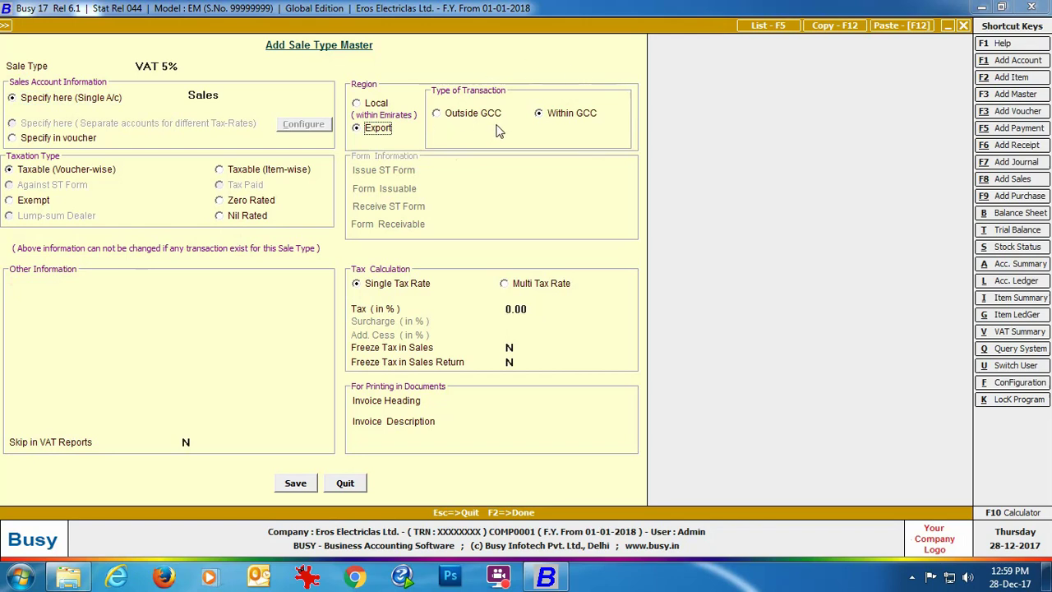
pyautogui.press('Up')
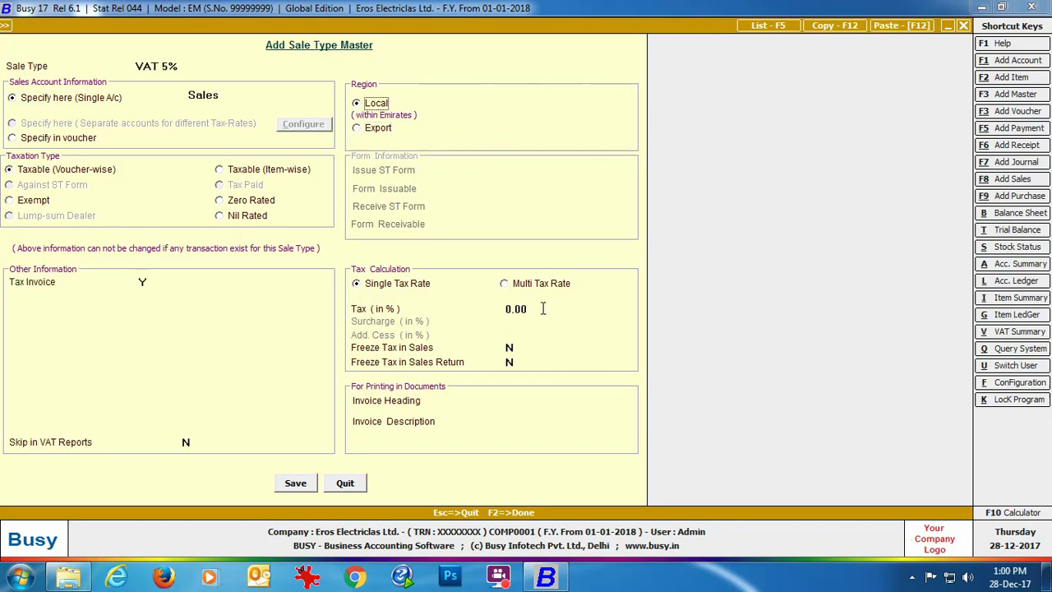
pyautogui.click(543, 308)
pyautogui.write('5')
pyautogui.press('Return')
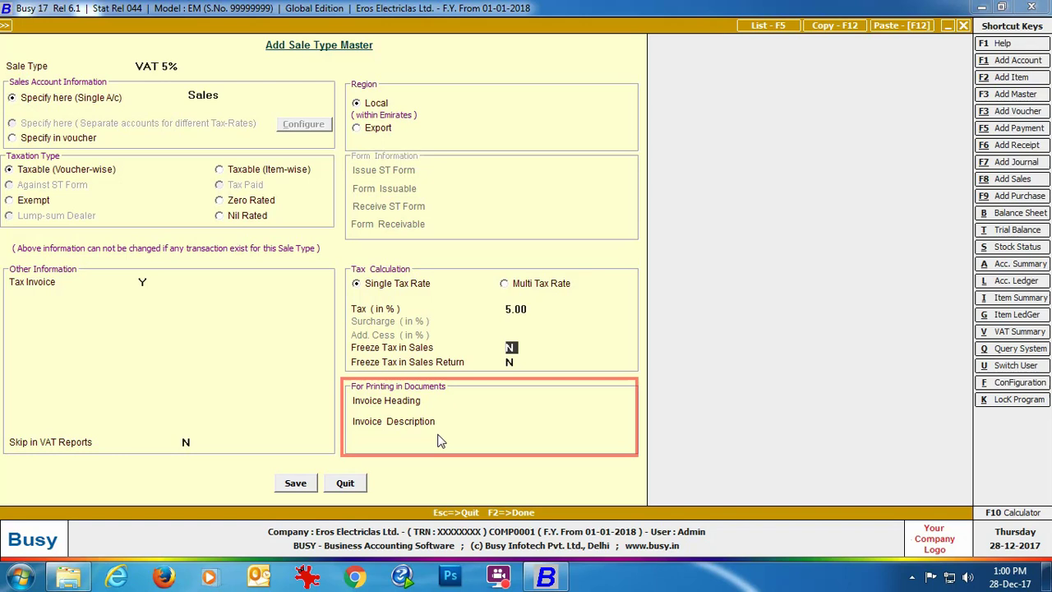
pyautogui.click(339, 484)
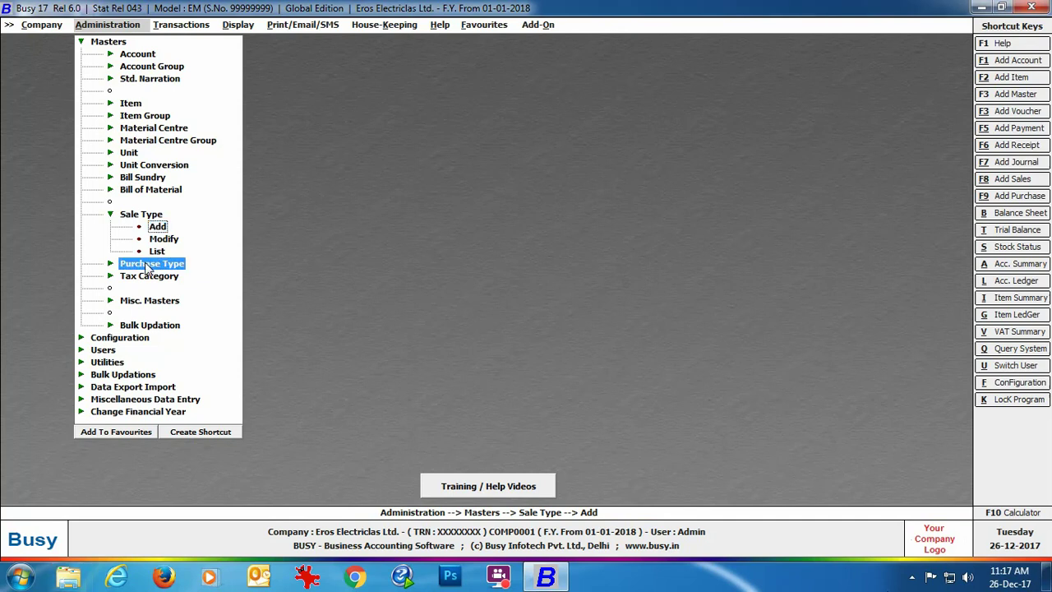
# Display the 12 default purchase types on screen, then close the list and output prompt.
pyautogui.click(150, 265)
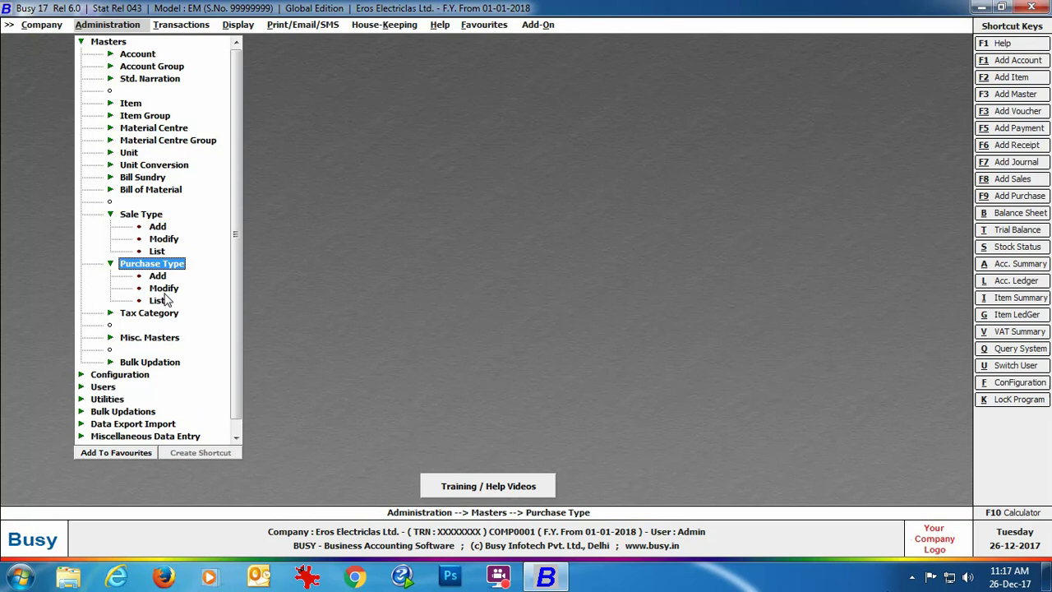
pyautogui.click(157, 301)
pyautogui.click(454, 318)
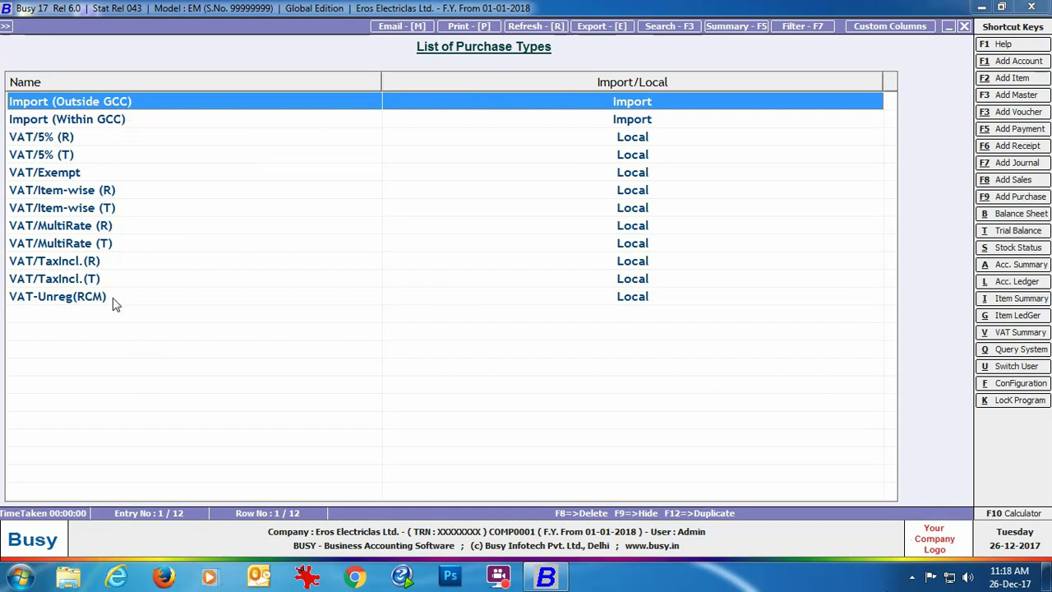
pyautogui.click(964, 27)
pyautogui.click(656, 239)
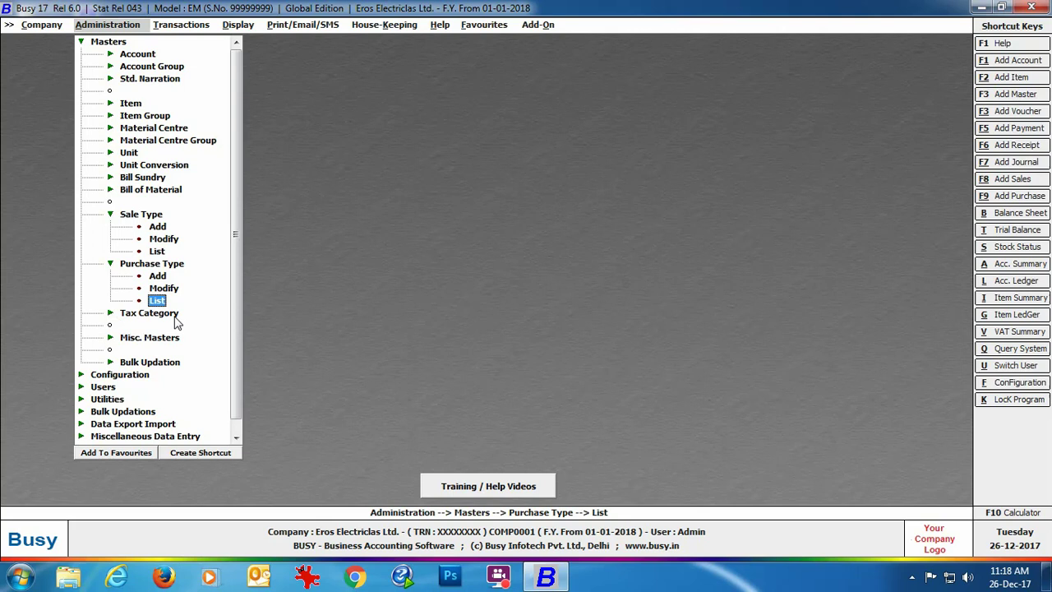
# List the tax categories (None, 5%, Exempt) on screen, then close the list and output prompt.
pyautogui.click(173, 316)
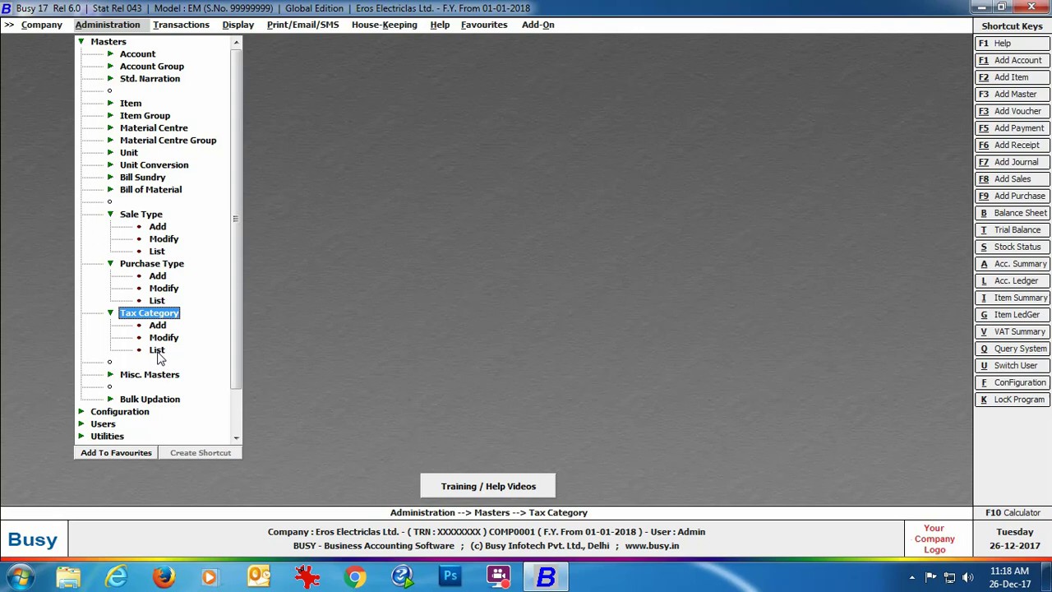
pyautogui.click(158, 355)
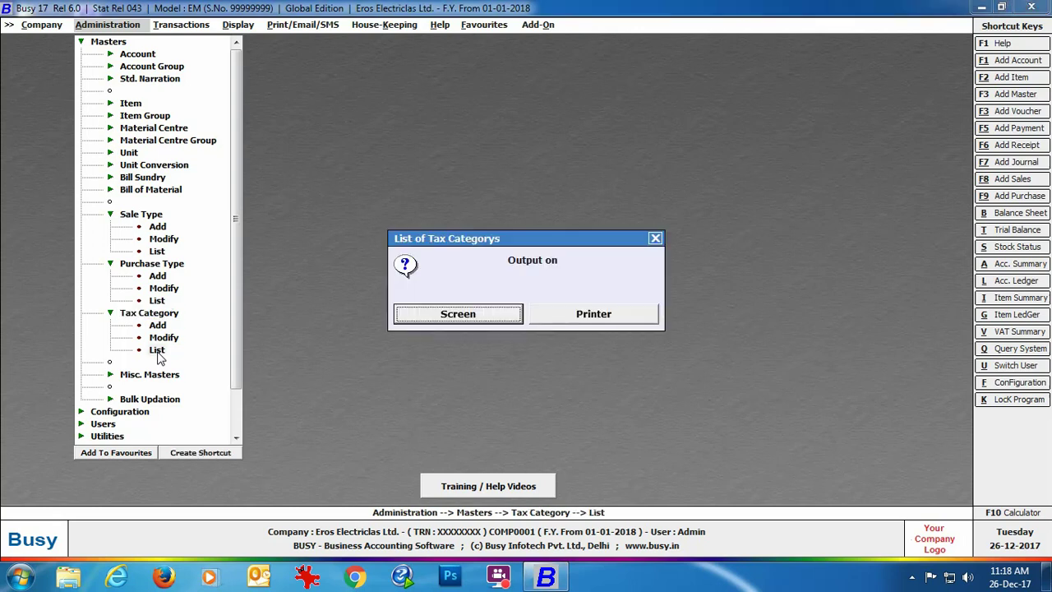
pyautogui.click(438, 311)
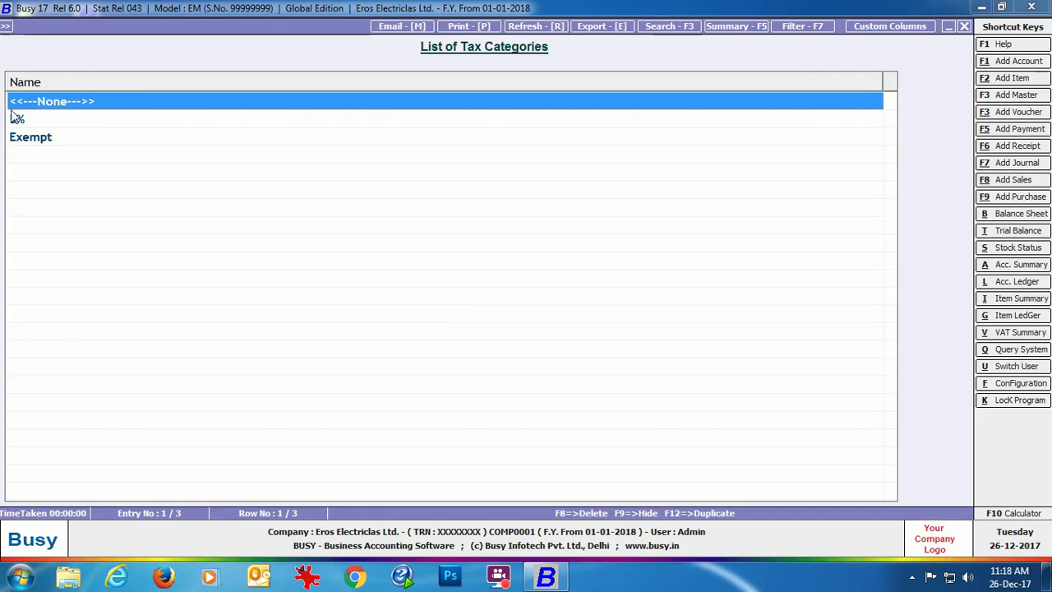
pyautogui.click(965, 26)
pyautogui.press('Escape')
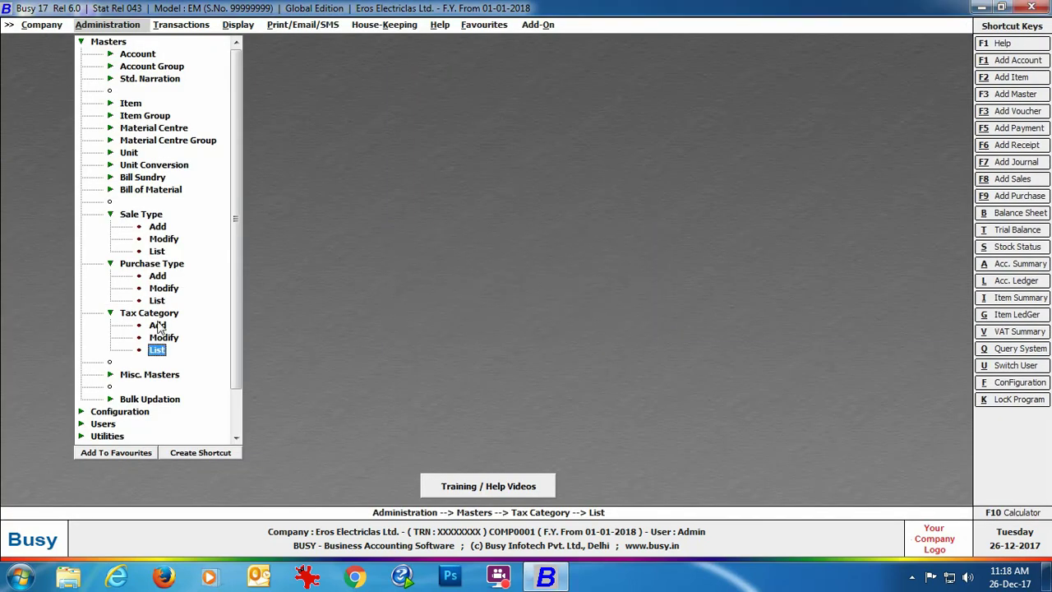
# Add tax category 'VAT5%' of type Goods with a 5% local tax rate, then quit the form.
pyautogui.doubleClick(156, 326)
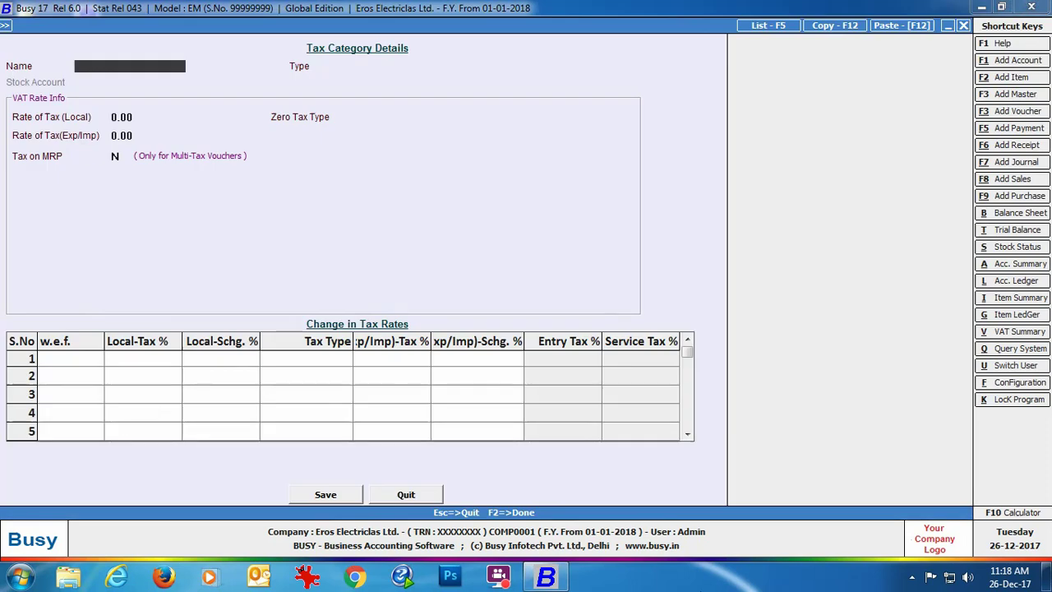
pyautogui.write('VAT5%')
pyautogui.press('Return')
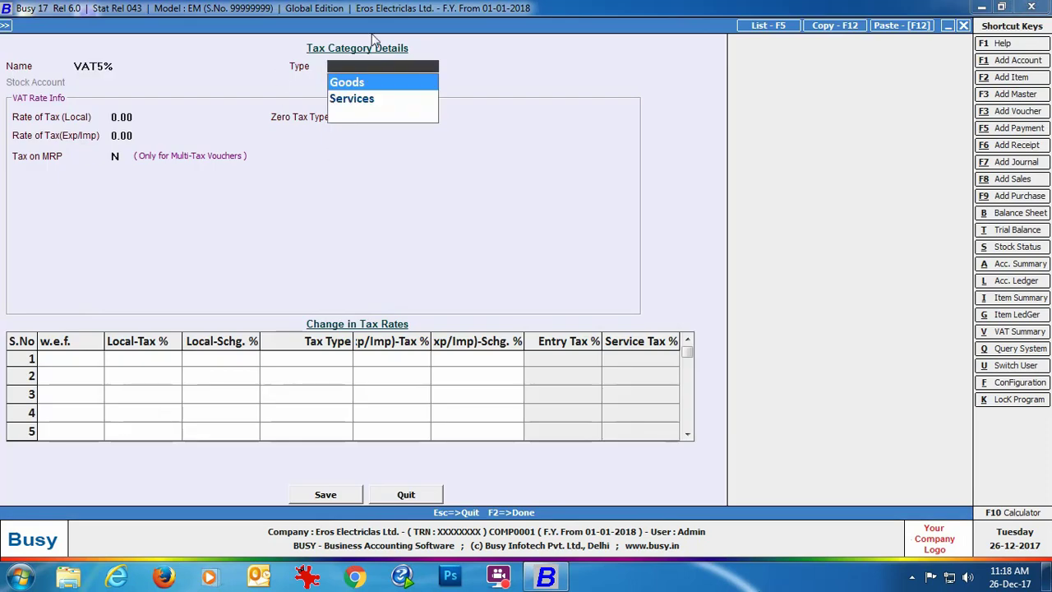
pyautogui.press('Return')
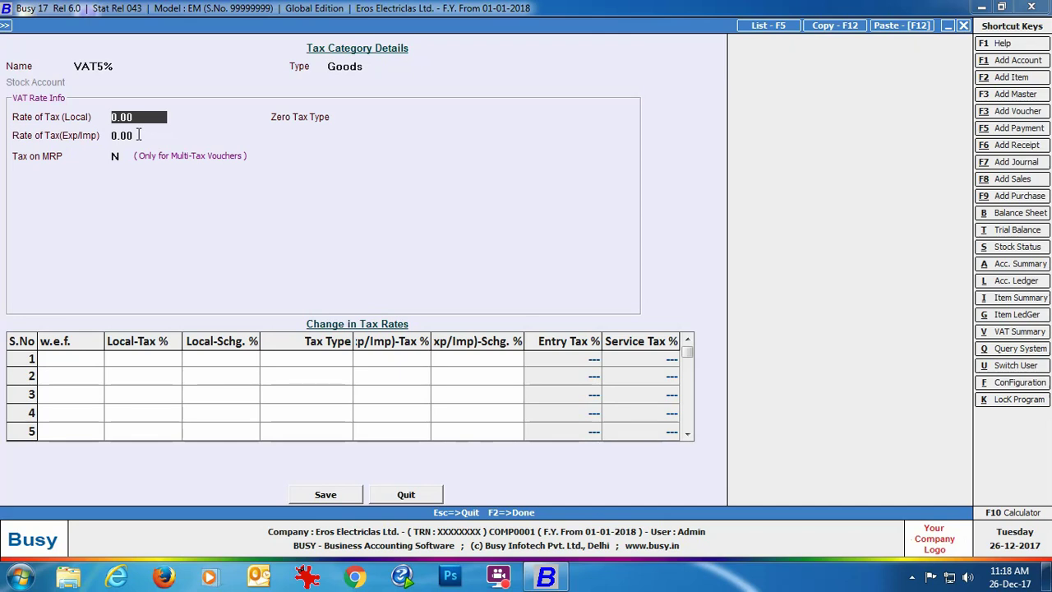
pyautogui.write('5')
pyautogui.press('Return')
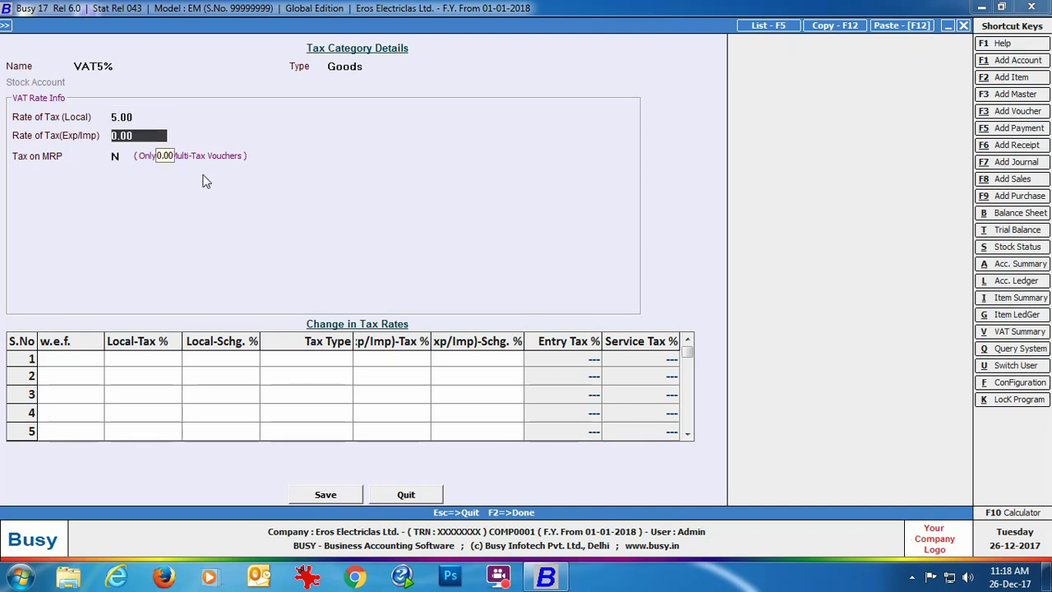
pyautogui.click(406, 493)
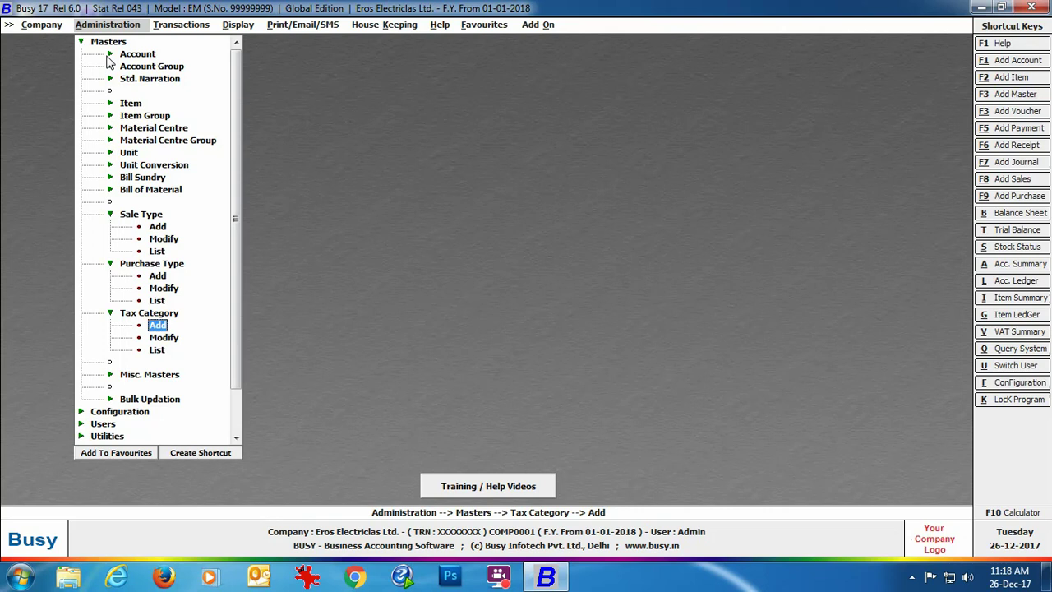
# Start a new account named Abdullah Electronics in the Sundry Debtors group and enter the first address line.
pyautogui.doubleClick(155, 55)
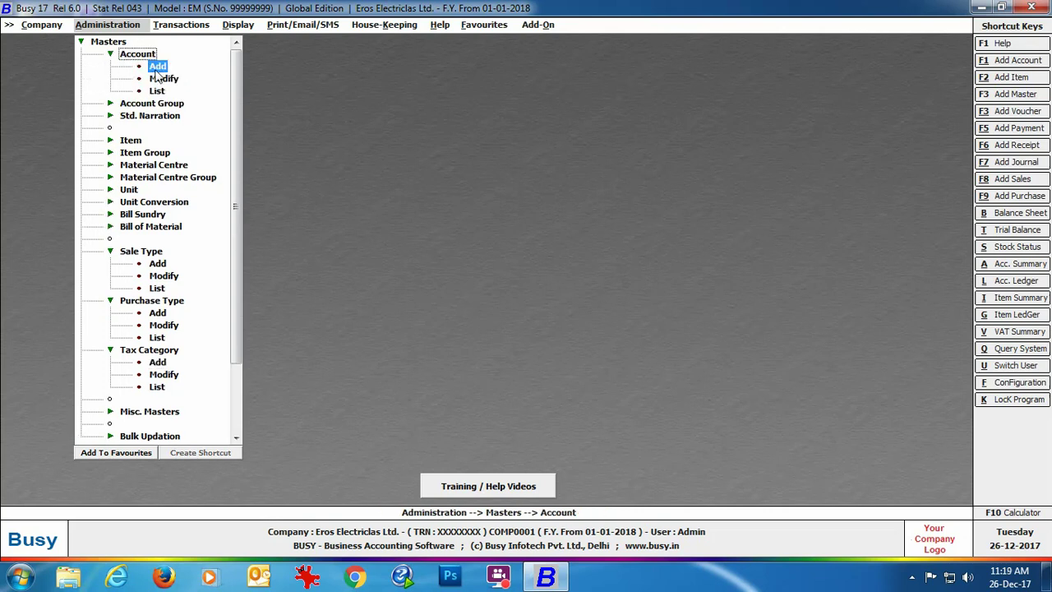
pyautogui.click(156, 69)
pyautogui.write('Abdullah Electronics')
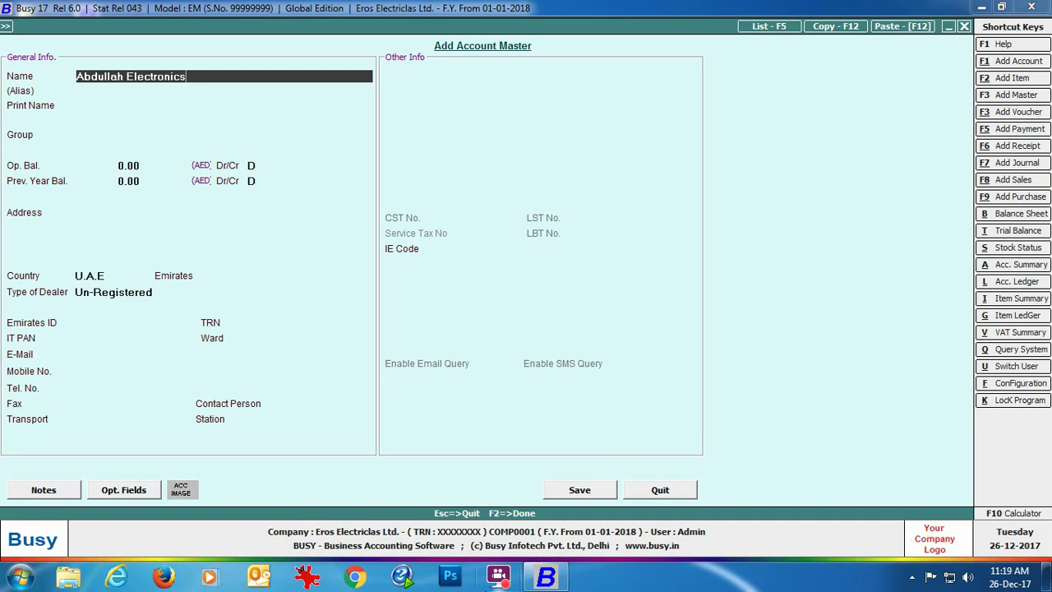
pyautogui.press('Return')
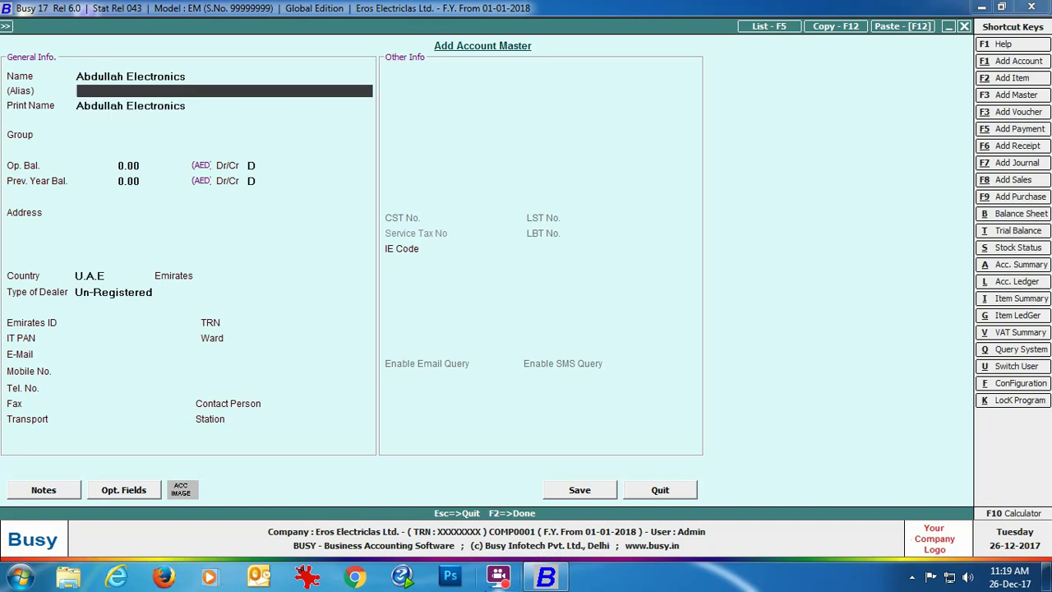
pyautogui.press('Return')
pyautogui.press('Return')
pyautogui.write('debt')
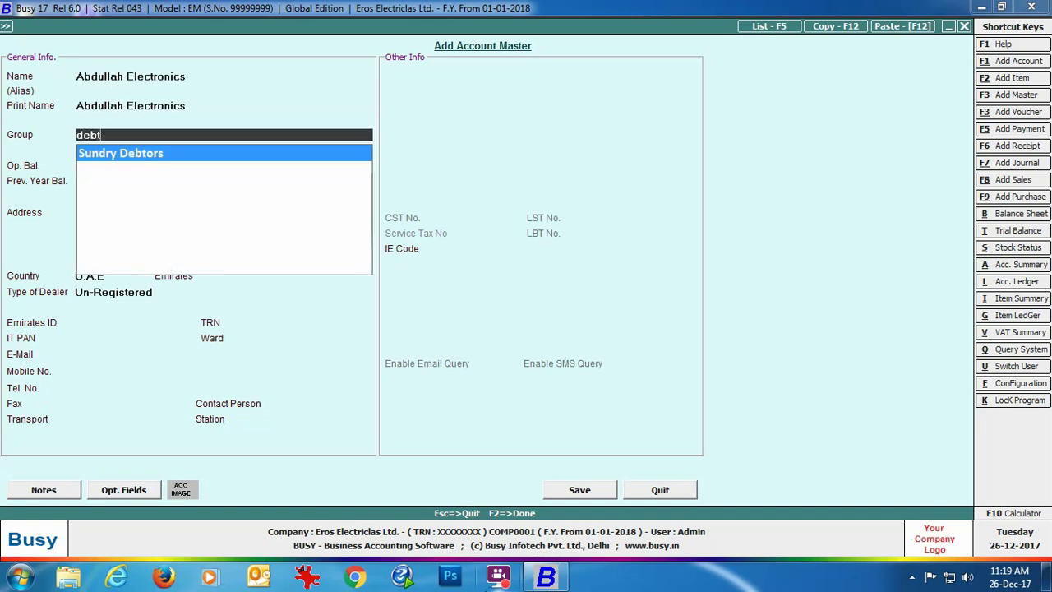
pyautogui.press('Return')
pyautogui.press('Return')
pyautogui.press('Return')
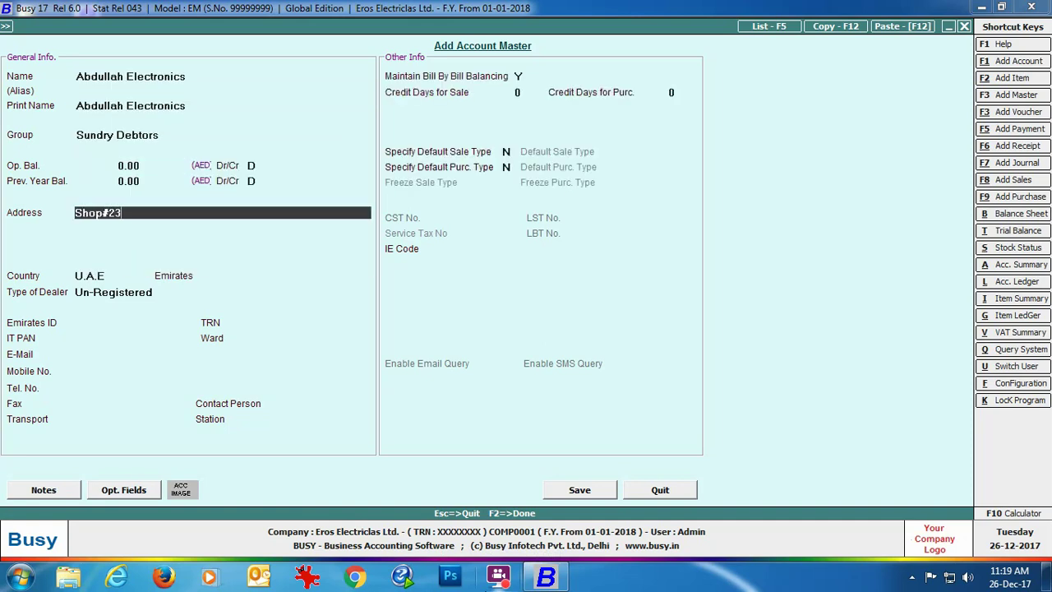
# Complete the party's address lines and set Dubai as the emirate.
pyautogui.press('Return')
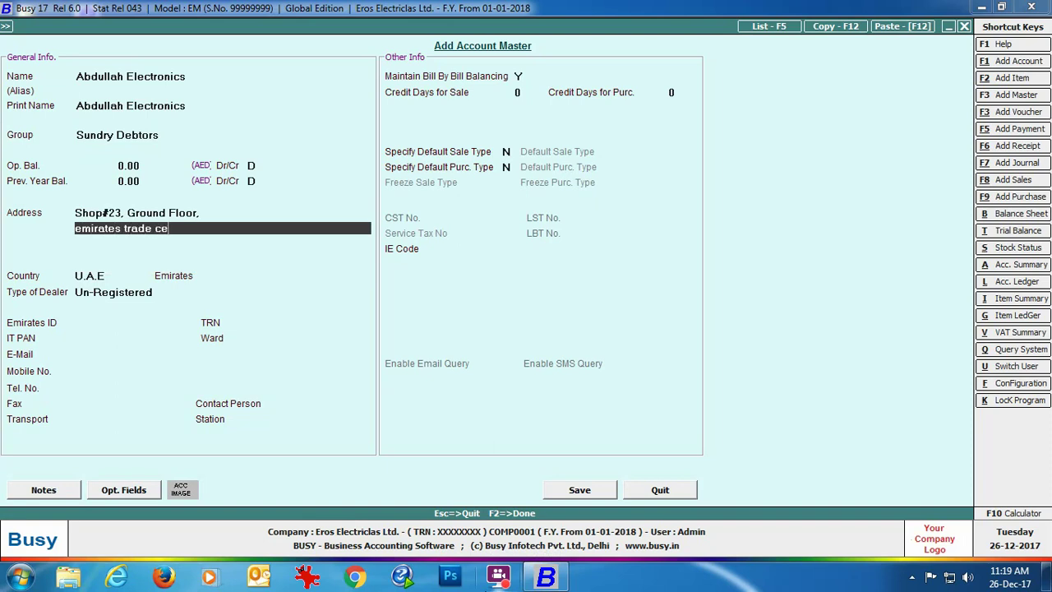
pyautogui.press('Return')
pyautogui.write('Dubai')
pyautogui.press('Return')
pyautogui.press('Return')
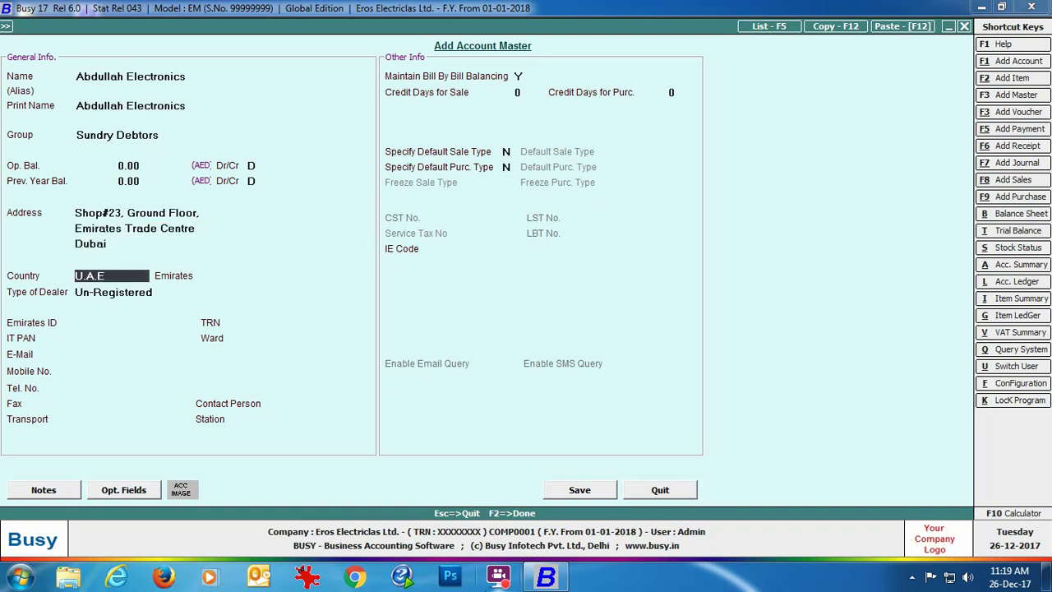
pyautogui.press('Return')
pyautogui.write('d')
pyautogui.press('Return')
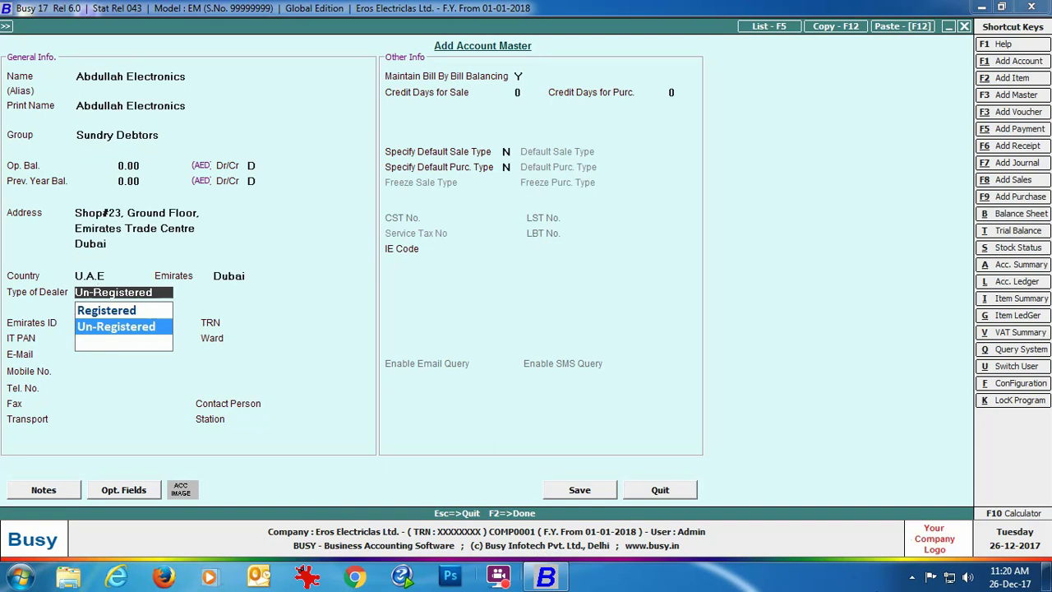
# Set the dealer type to Registered and enter the party's Emirates ID and TRN.
pyautogui.click(106, 310)
pyautogui.press('Return')
pyautogui.write('XXXXXXX')
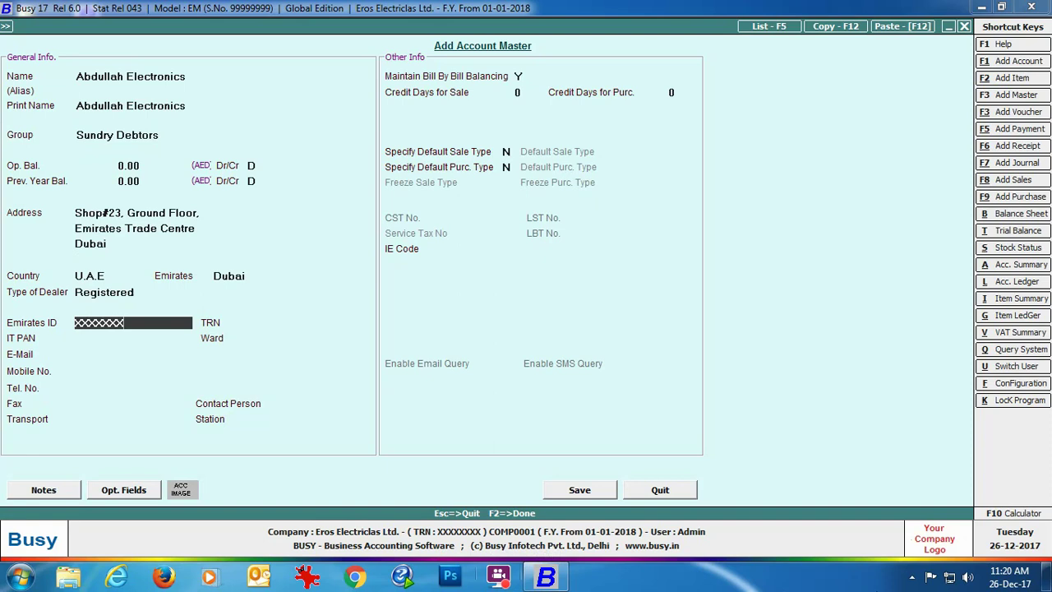
pyautogui.press('Return')
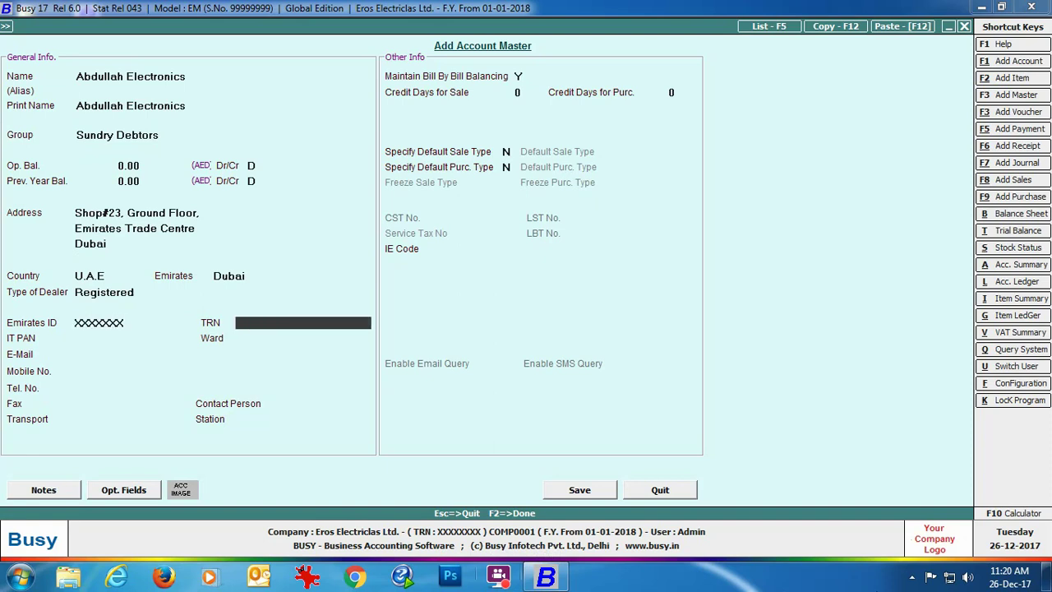
pyautogui.write('XXXXXXX')
# Save Abdullah Electronics and start account Zayed Electronics under Sundry Creditors.
pyautogui.click(598, 493)
pyautogui.write('Za')
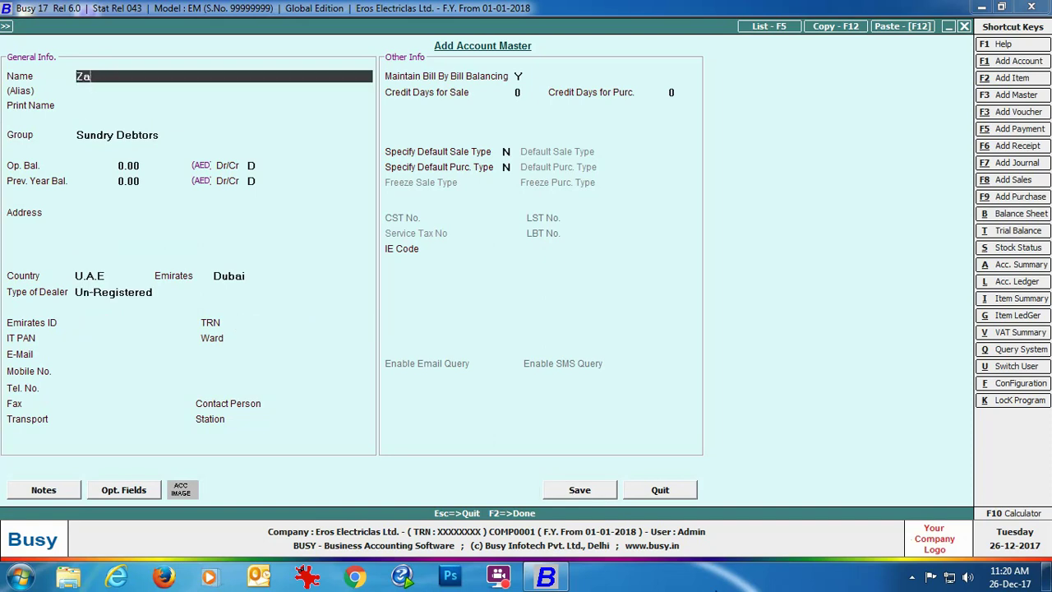
pyautogui.write('yed Electronics')
pyautogui.press('Return')
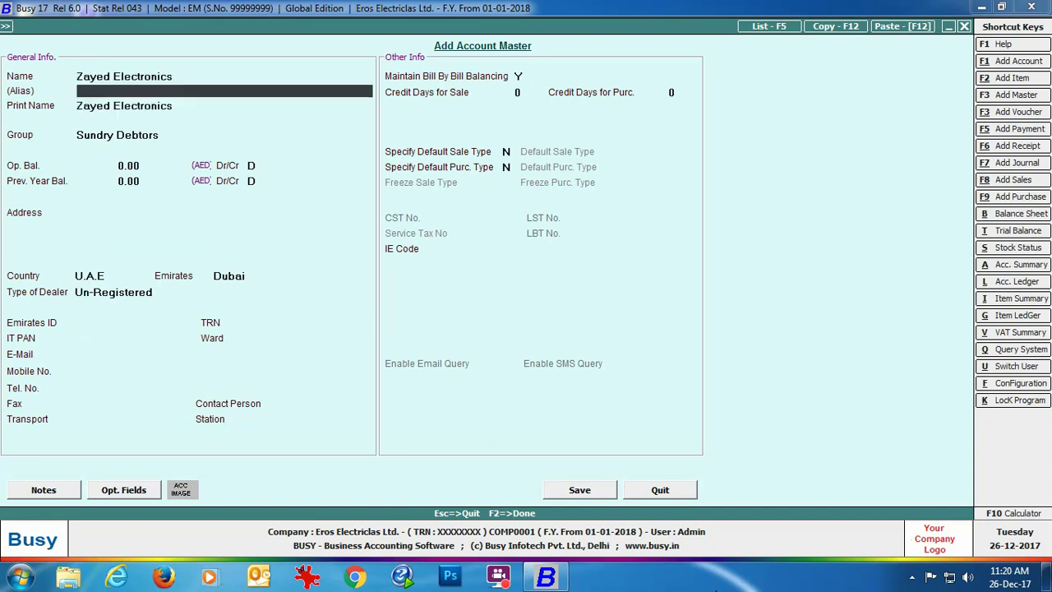
pyautogui.press('Return')
pyautogui.press('Return')
pyautogui.write('cred')
pyautogui.press('Return')
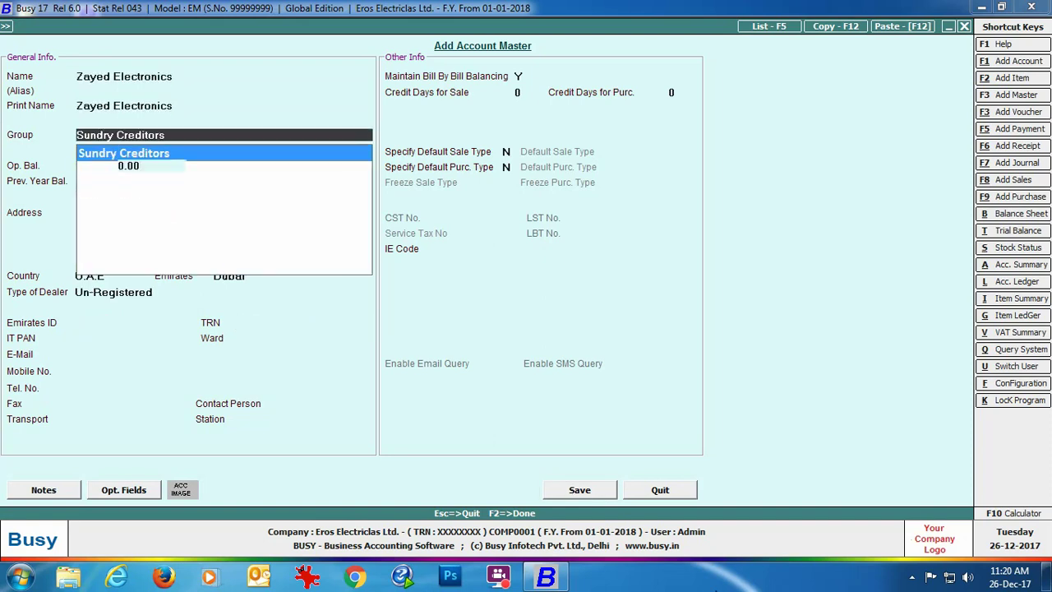
pyautogui.press('Return')
pyautogui.press('Return')
# Enter Zayed Electronics' address lines with Dubai as the emirate.
pyautogui.press('Return')
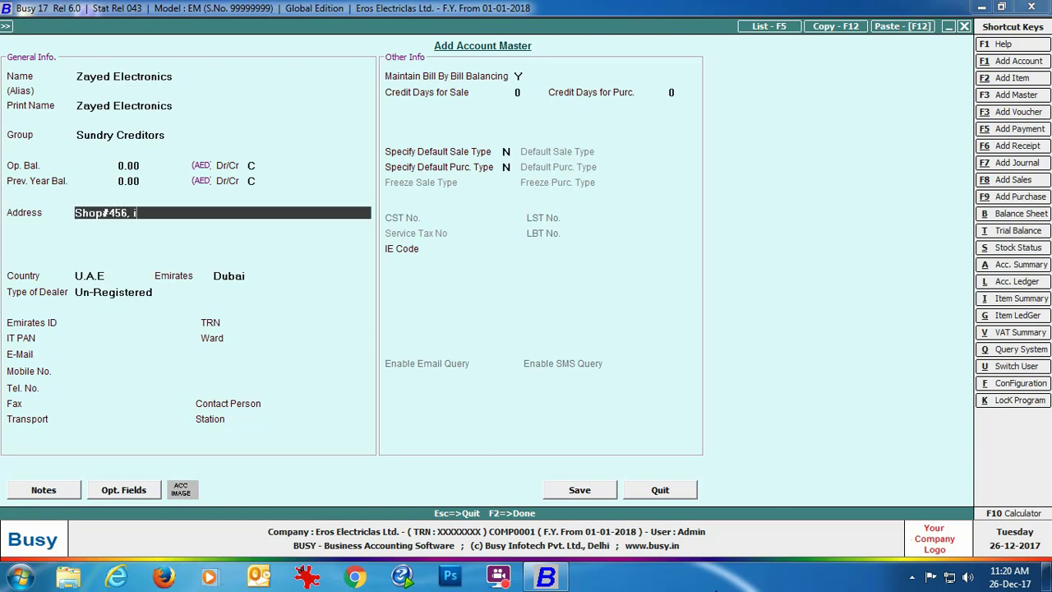
pyautogui.press('Return')
pyautogui.press('Return')
pyautogui.write('Dubai')
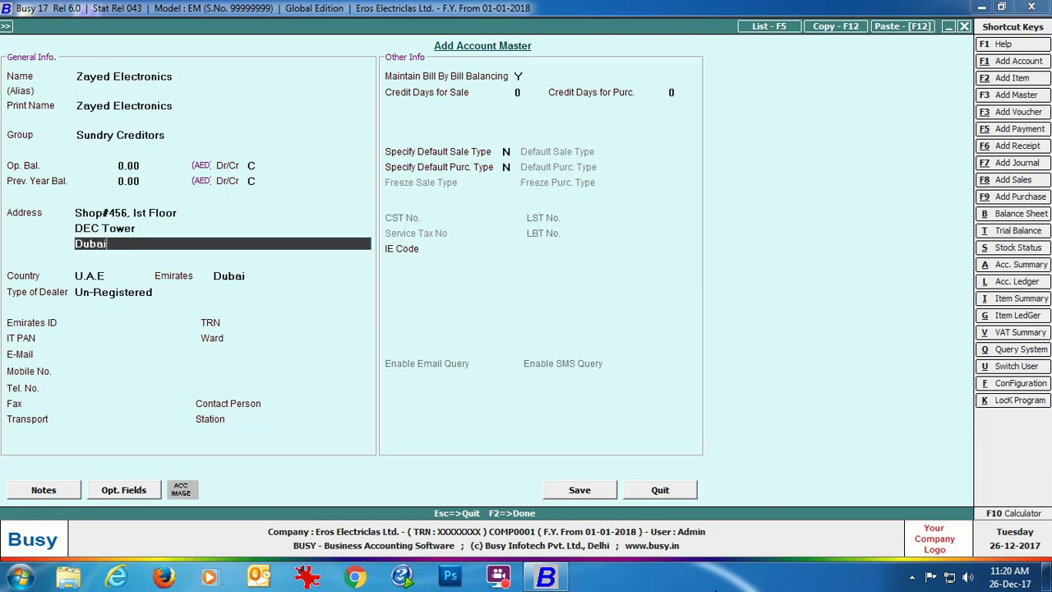
pyautogui.press('Return')
pyautogui.press('Return')
# Set dealer type to Registered, enter the Emirates ID and TRN, save, and close the form.
pyautogui.press('Return')
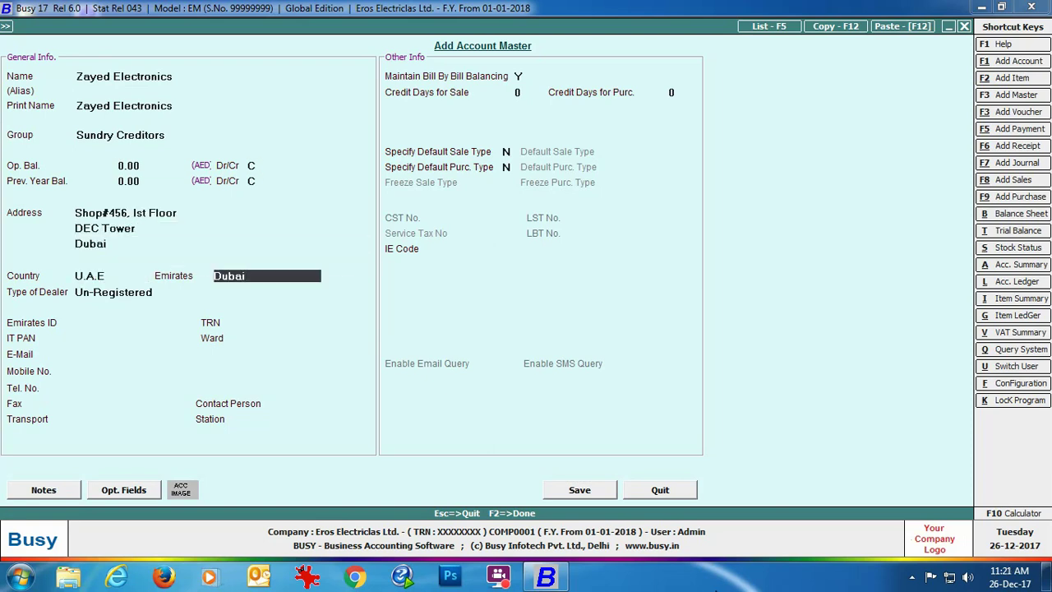
pyautogui.press('Return')
pyautogui.press('Up')
pyautogui.press('Return')
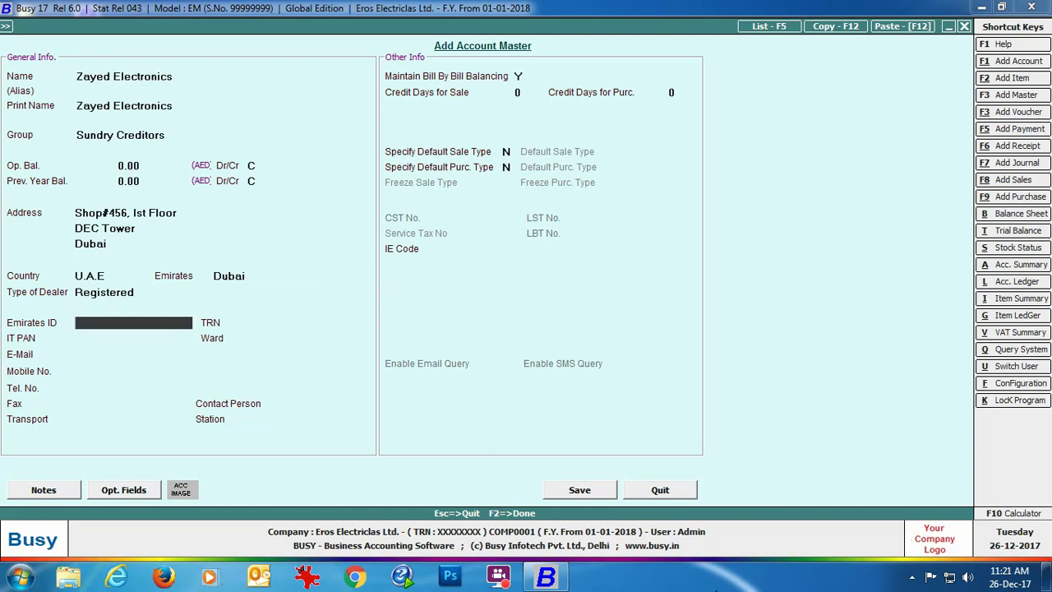
pyautogui.write('XXXXXX')
pyautogui.press('Return')
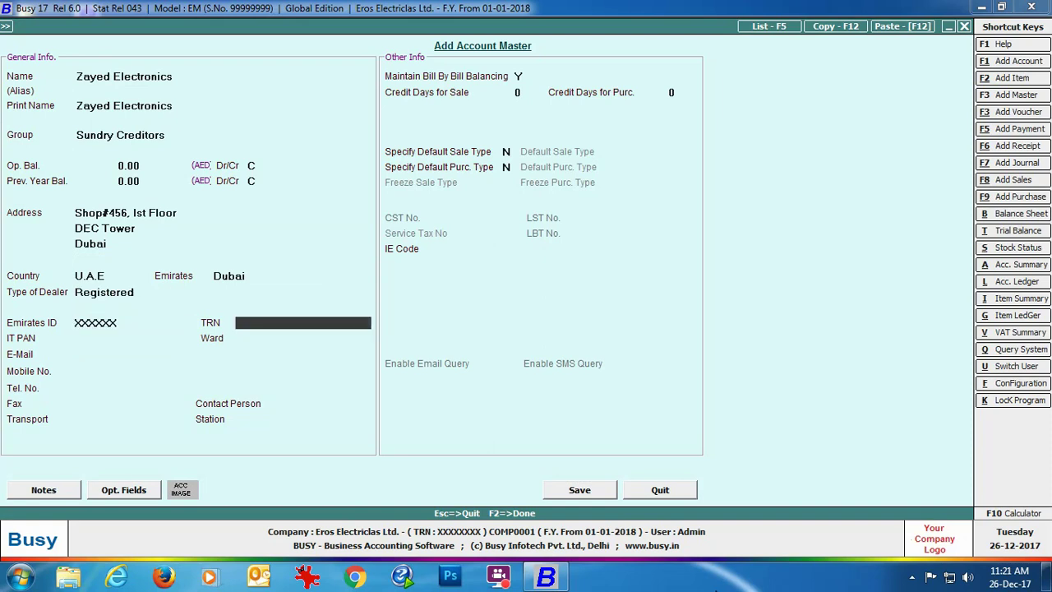
pyautogui.write('XXXXXX')
pyautogui.click(579, 491)
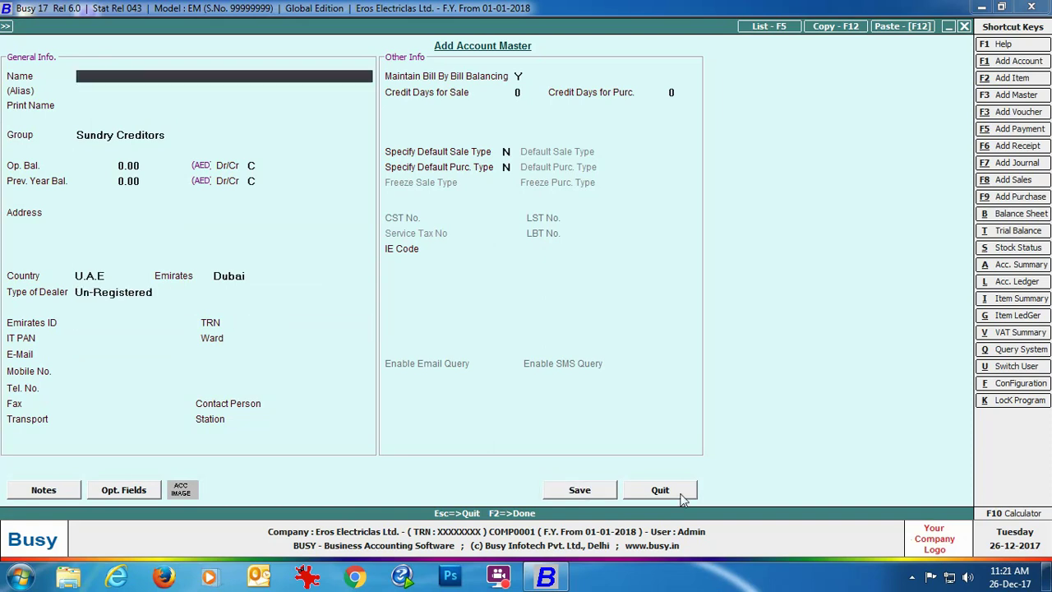
pyautogui.click(690, 489)
pyautogui.press('Down')
pyautogui.press('Down')
pyautogui.press('Down')
pyautogui.press('Down')
pyautogui.press('Down')
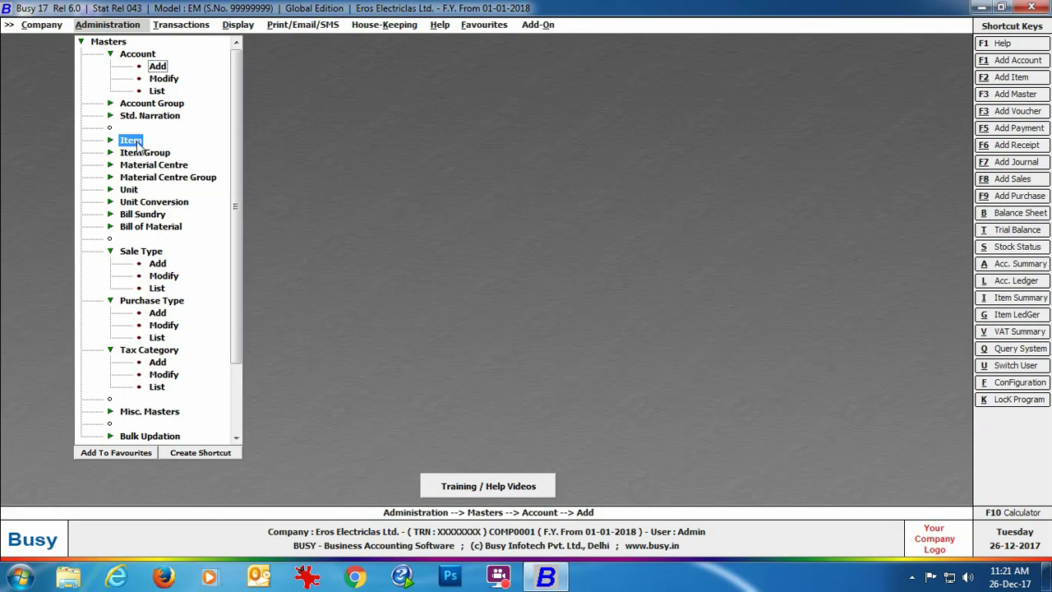
# Start a new item named Sony Bravia 32" LED T.V.
pyautogui.press('Return')
pyautogui.press('Down')
pyautogui.press('Return')
pyautogui.write('Sony Bravia 32" LED T.V.')
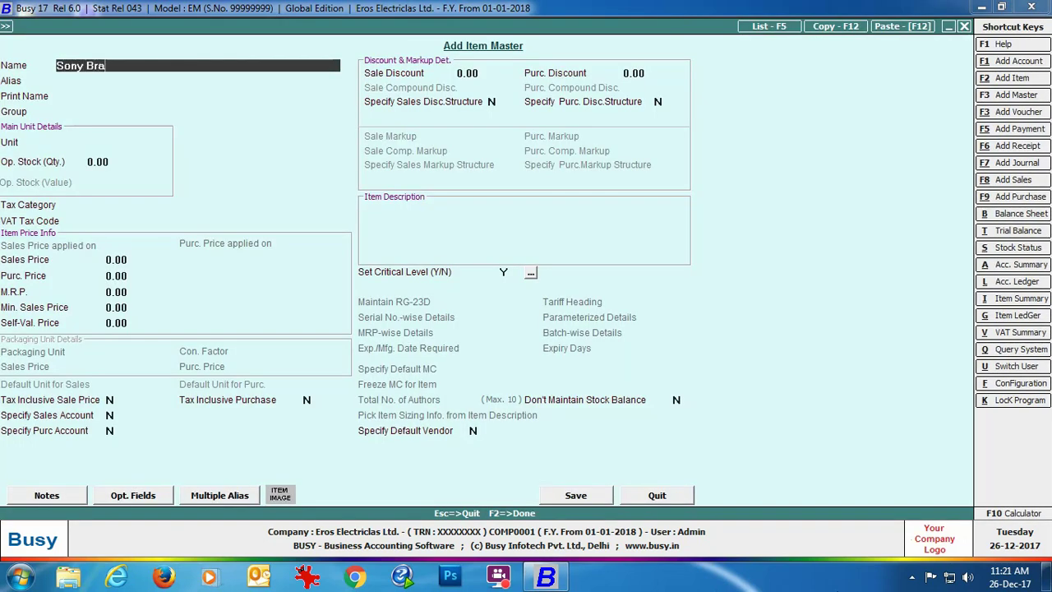
pyautogui.press('Return')
pyautogui.press('Return')
pyautogui.press('Return')
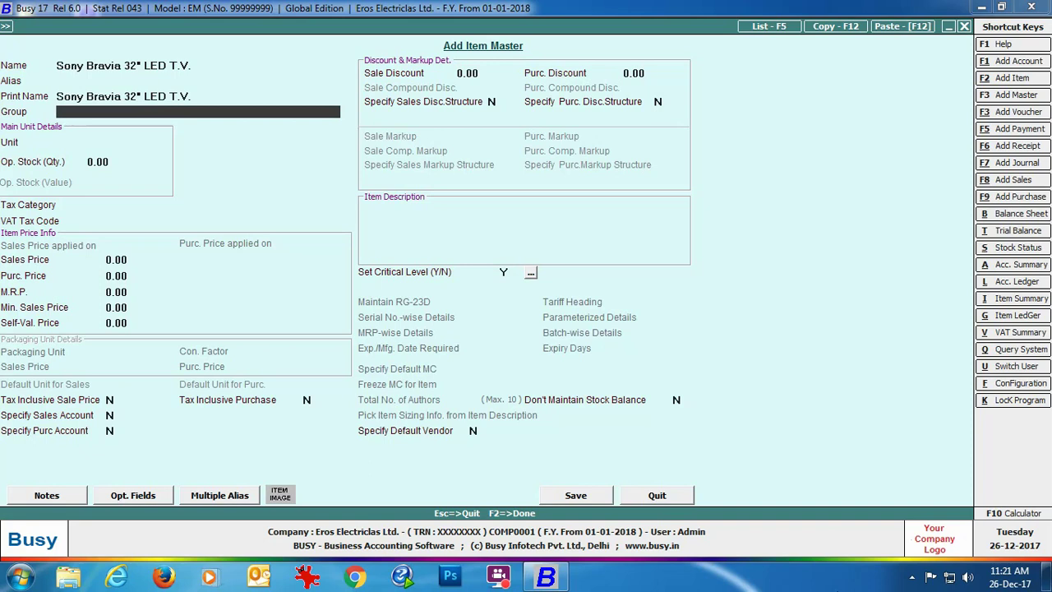
# Create item group Televisions as a primary group (Y) and save it.
pyautogui.press('F3')
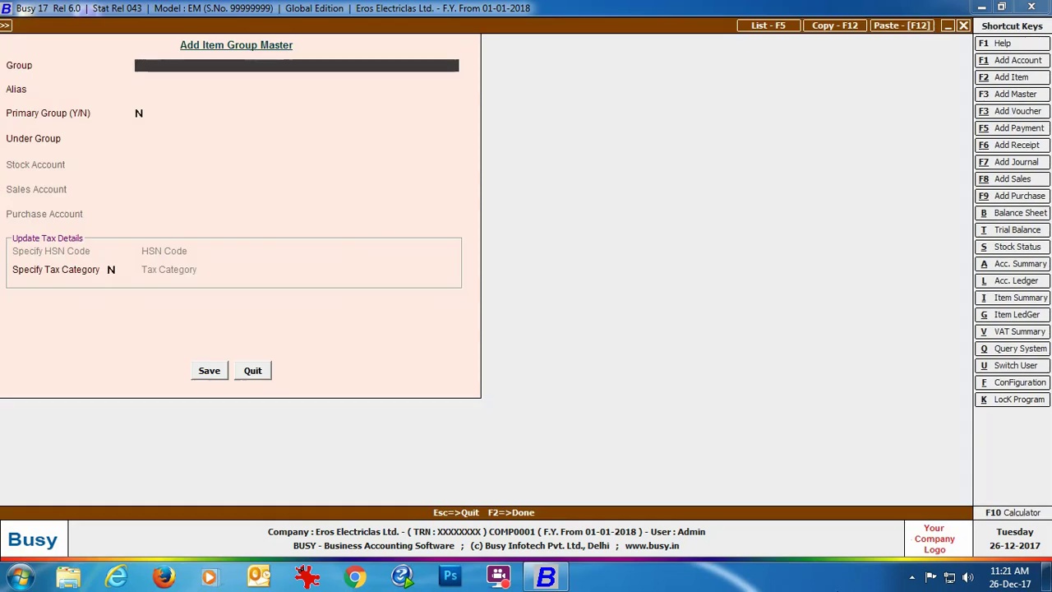
pyautogui.write('Televisions')
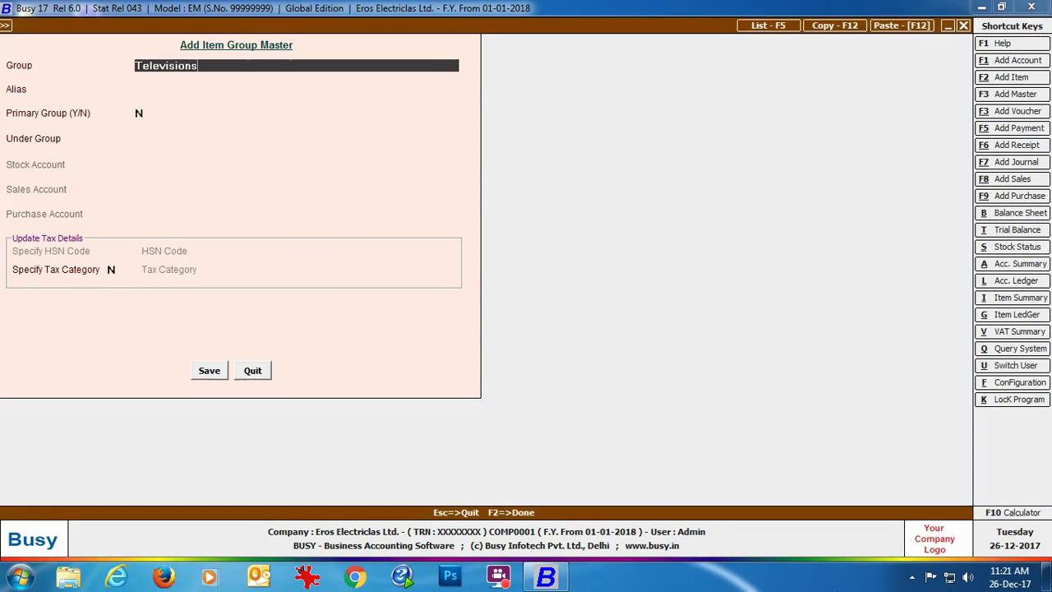
pyautogui.press('Return')
pyautogui.press('Return')
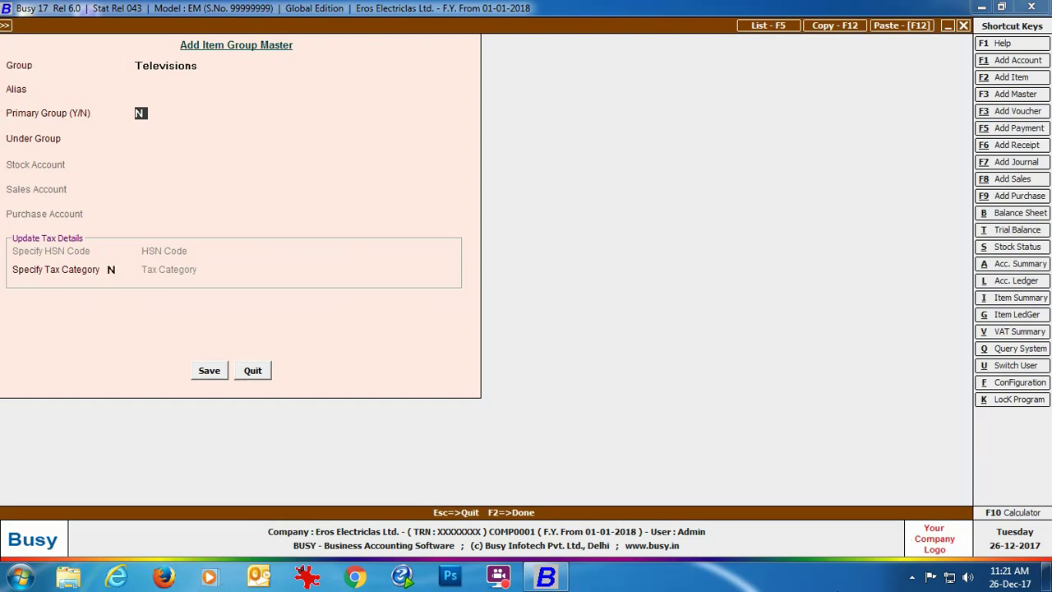
pyautogui.write('Y')
pyautogui.press('Return')
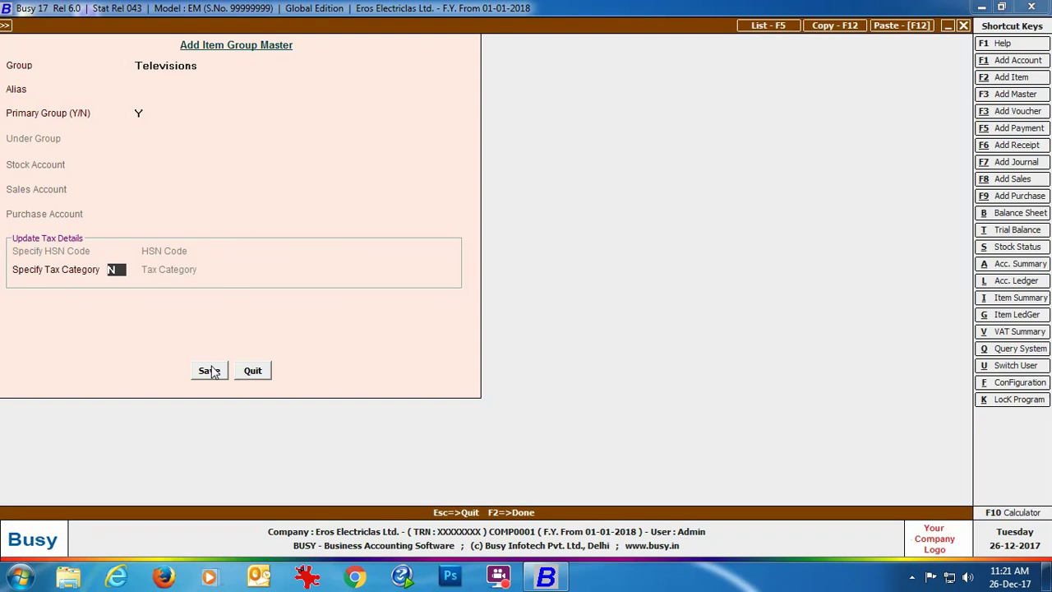
pyautogui.click(210, 371)
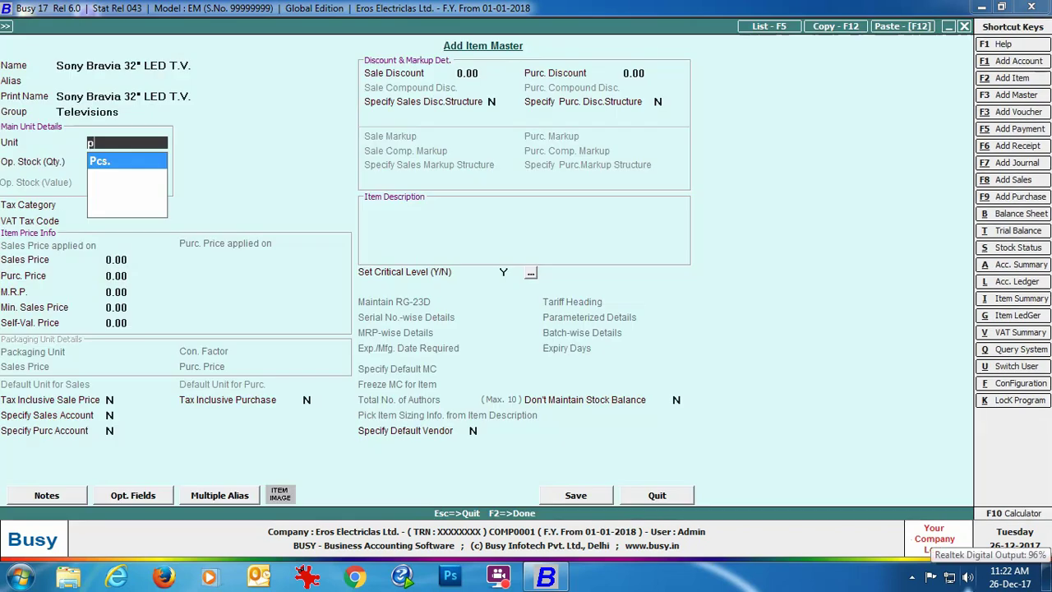
# Keep Pcs. as the unit, choose the 5% tax category, enter the VAT tax code, and save.
pyautogui.press('Return')
pyautogui.press('Return')
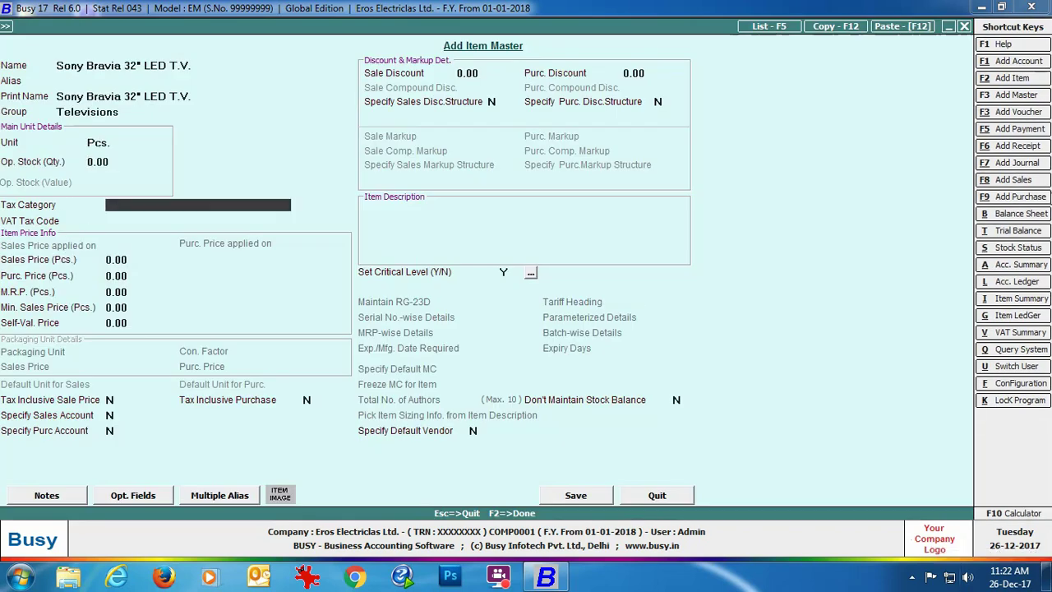
pyautogui.write('5')
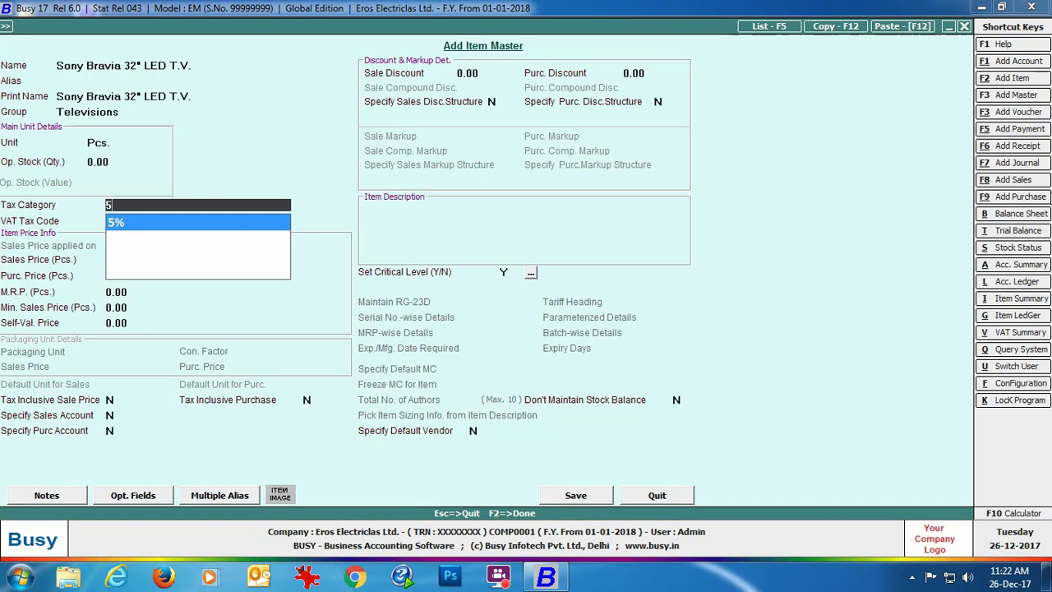
pyautogui.press('Return')
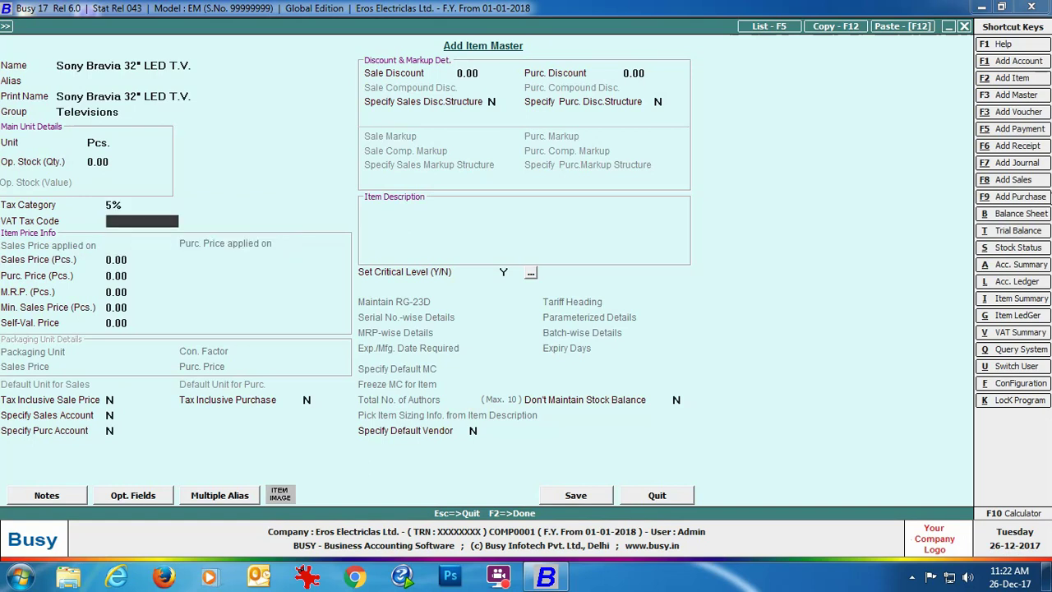
pyautogui.write('XXXXXXX')
pyautogui.click(577, 497)
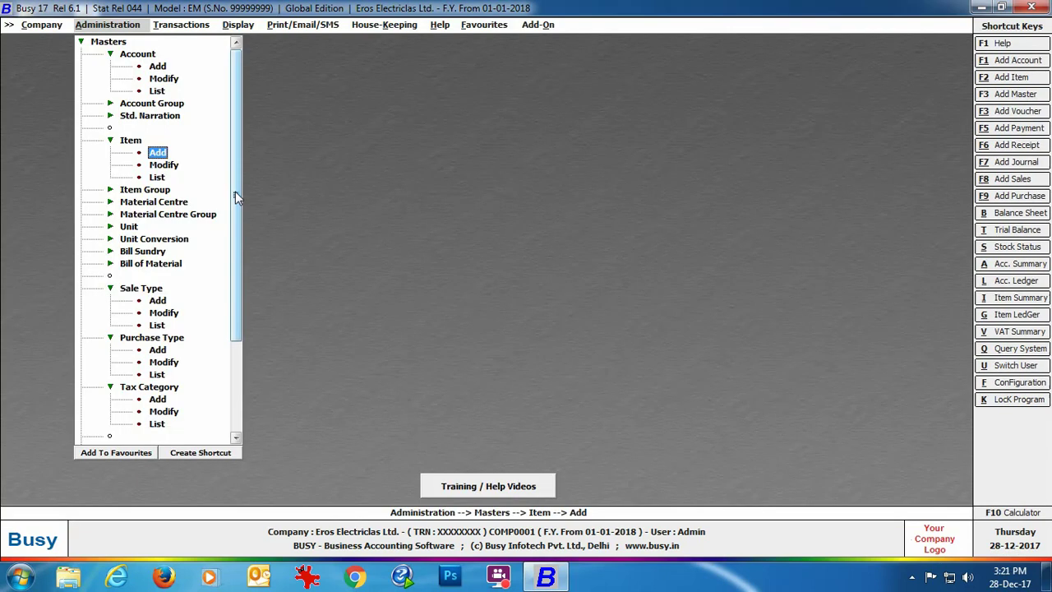
# Expand Bulk Updation and open Check/Update Party TRN/Emirates.
pyautogui.scroll(-2, 235, 197)
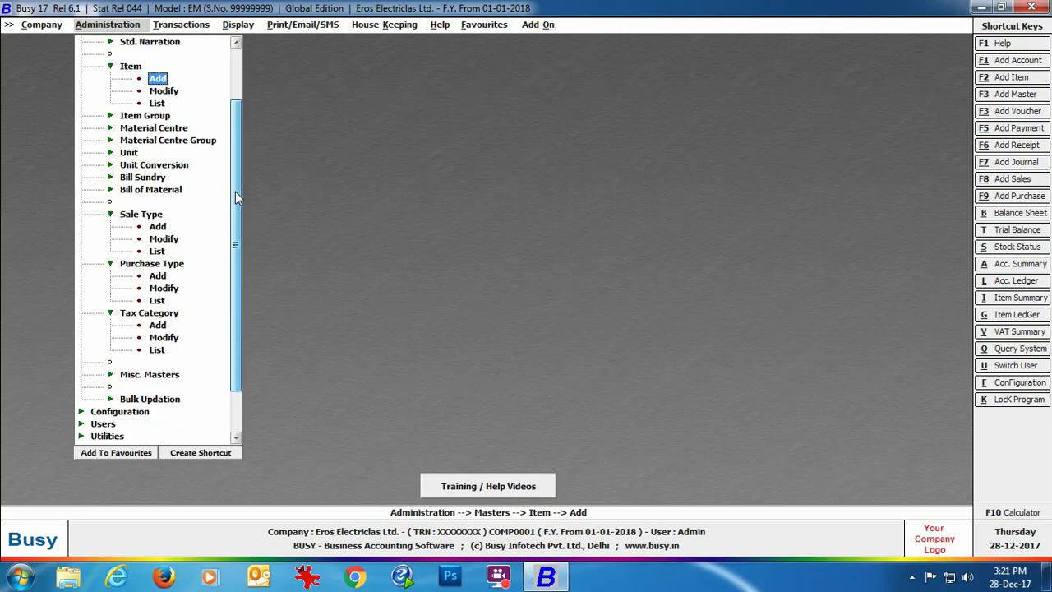
pyautogui.scroll(-2, 235, 197)
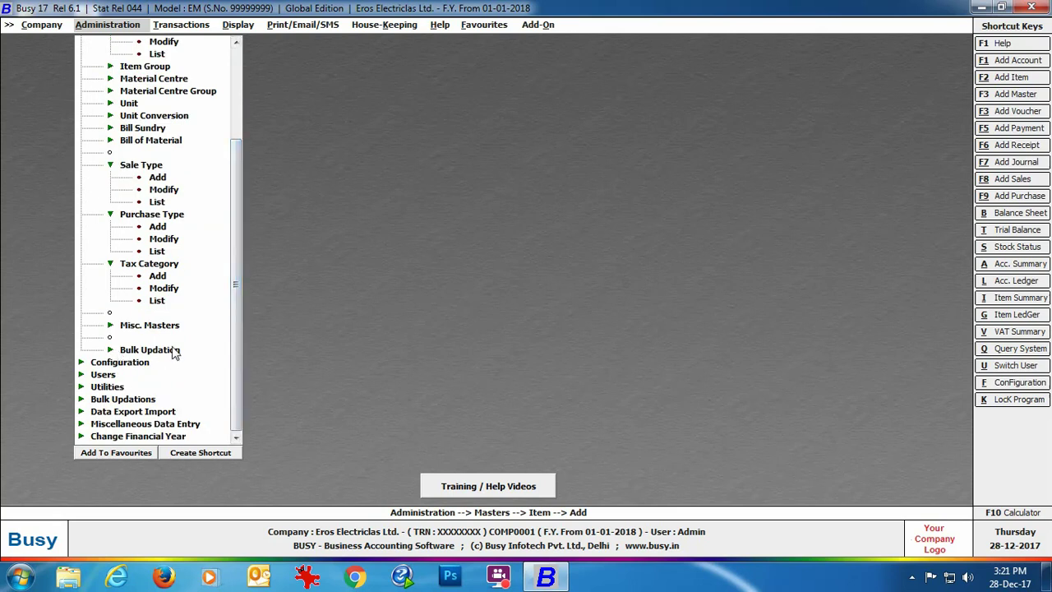
pyautogui.click(175, 351)
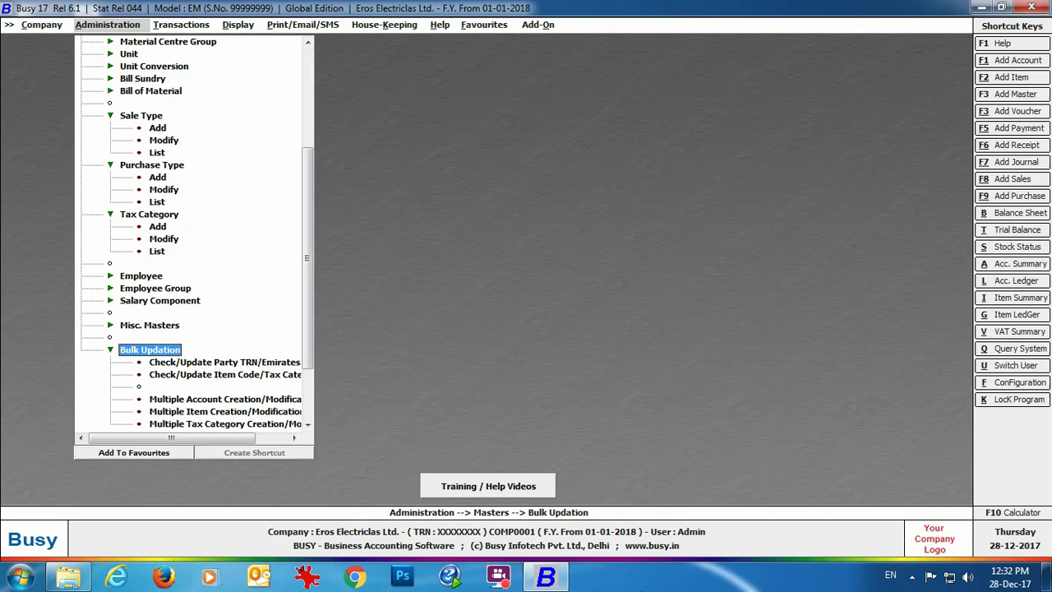
pyautogui.moveTo(169, 438); pyautogui.dragTo(202, 437)
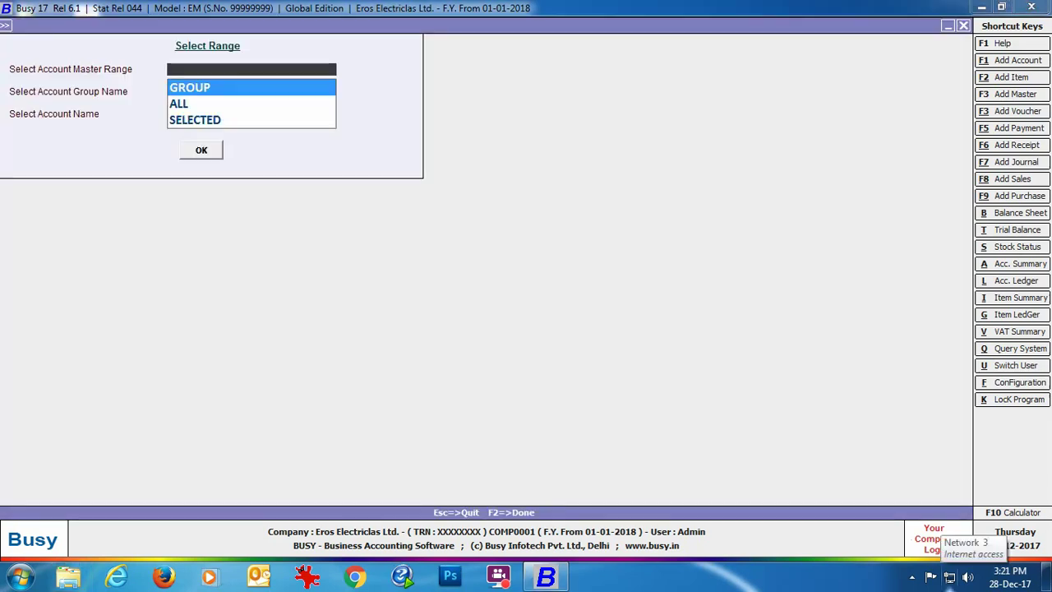
pyautogui.press('Down')
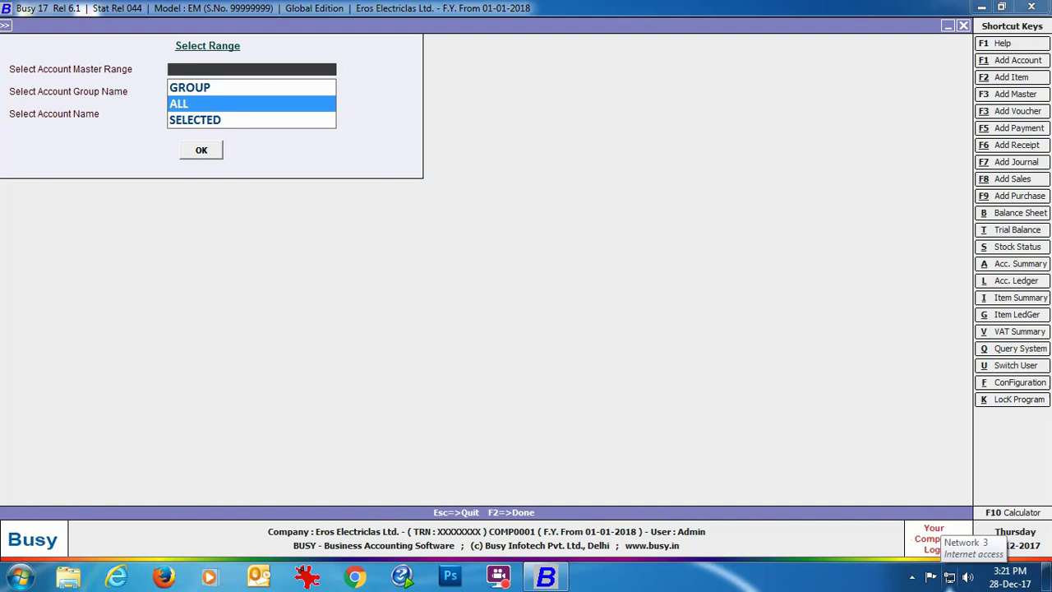
# Load ALL accounts into the TRN/Emirates grid, review them, then close back to the menu.
pyautogui.press('Return')
pyautogui.press('Return')
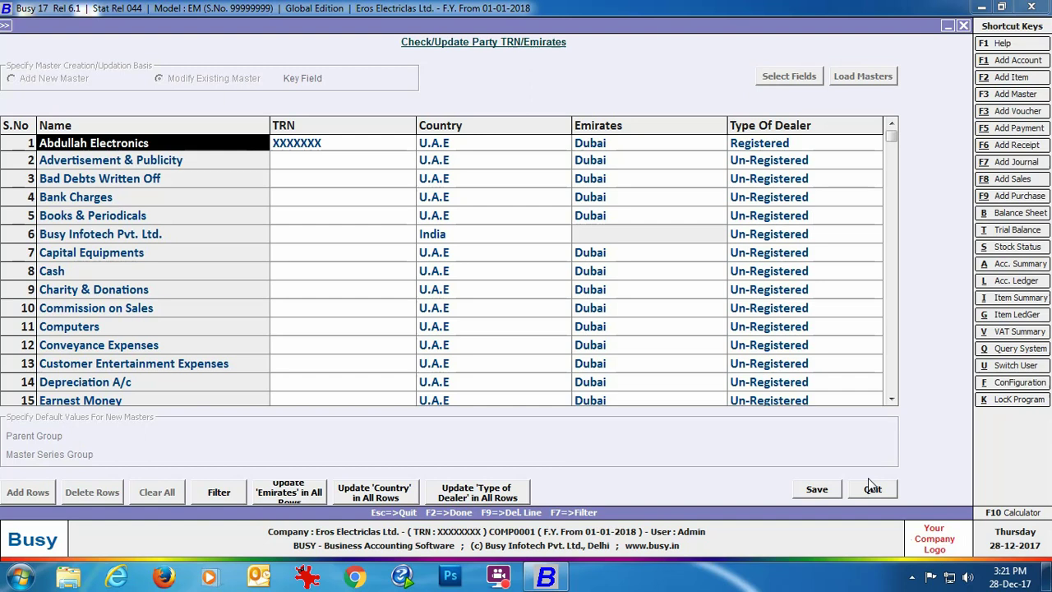
pyautogui.click(871, 488)
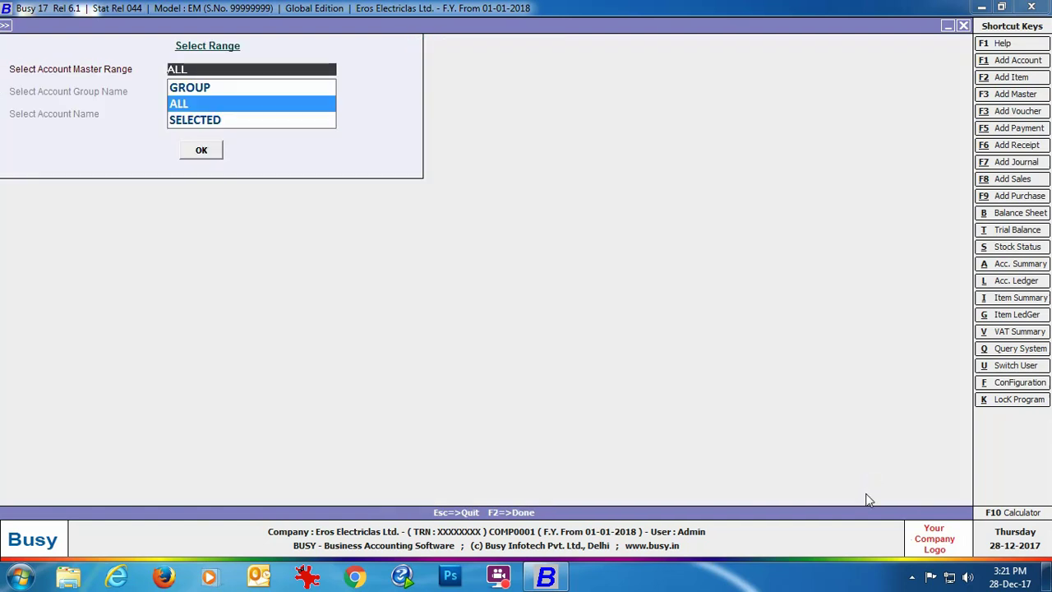
pyautogui.press('Escape')
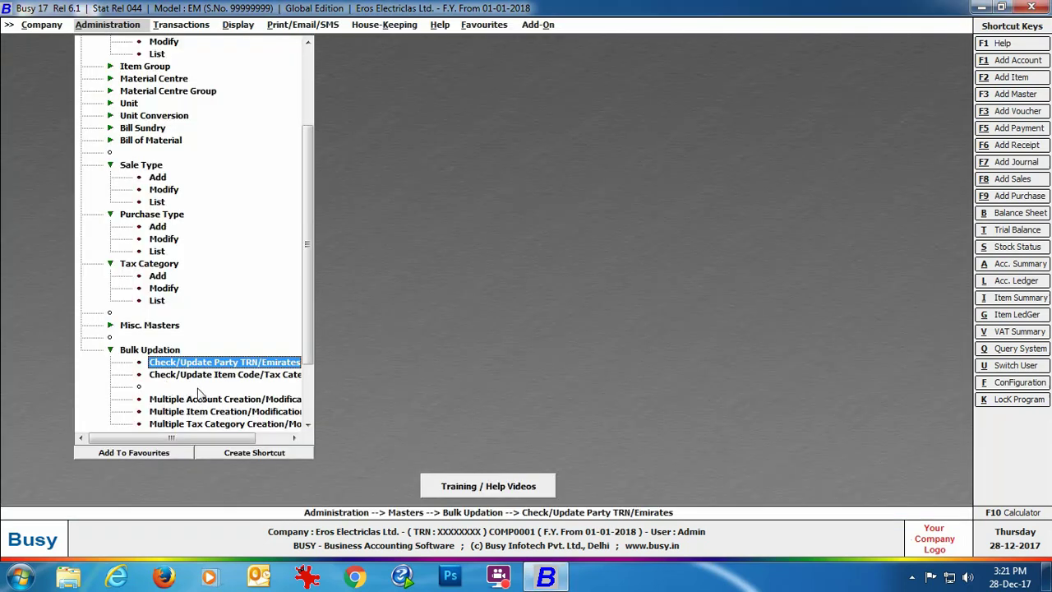
# Load ALL items in Check/Update Item Code/Tax Category, verify Sony Bravia at 5%, then close.
pyautogui.doubleClick(271, 375)
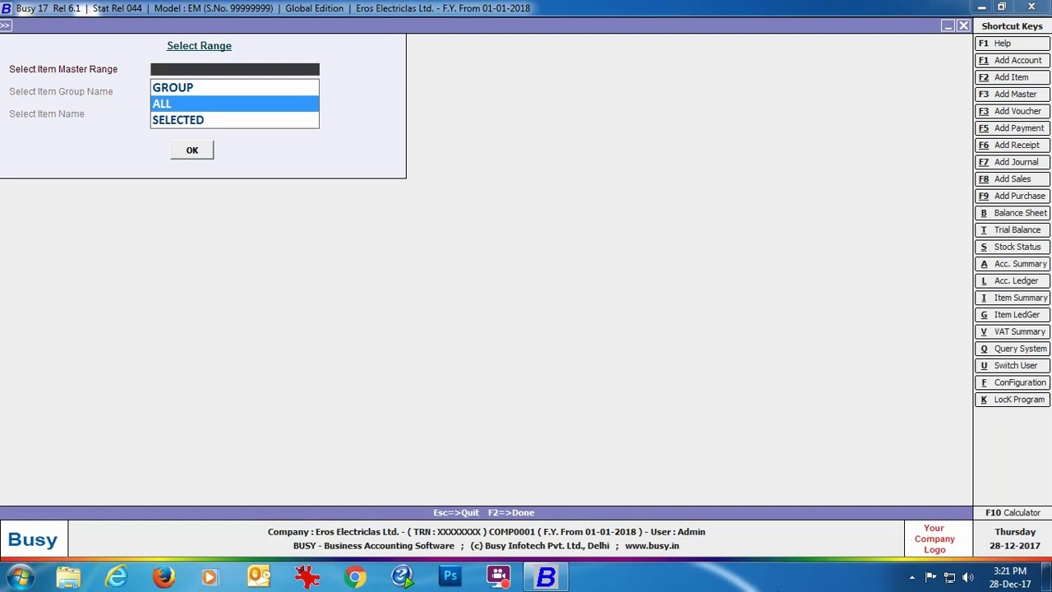
pyautogui.press('Return')
pyautogui.press('Return')
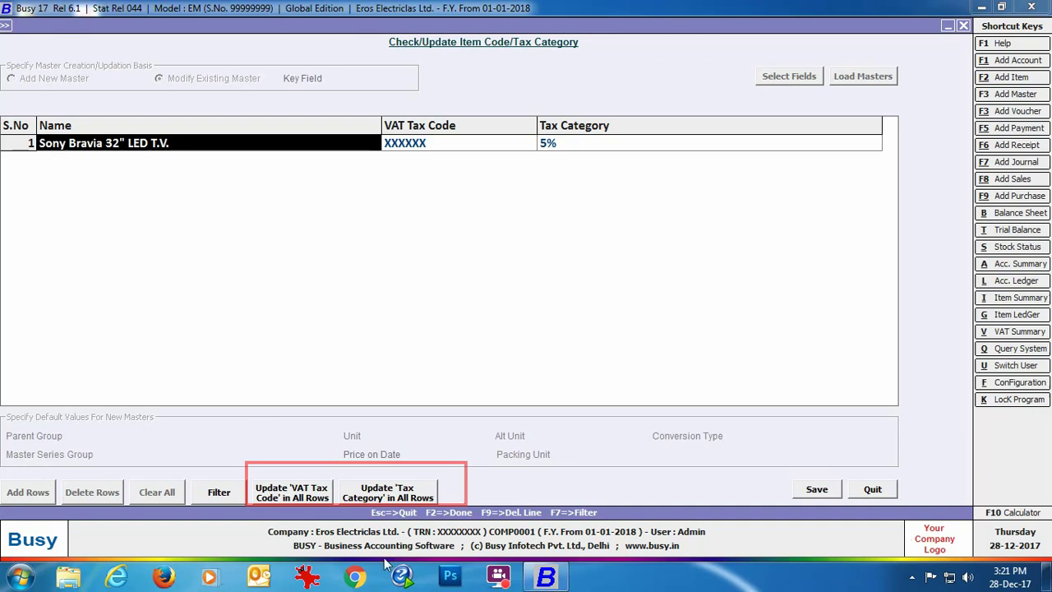
pyautogui.click(869, 489)
pyautogui.click(963, 25)
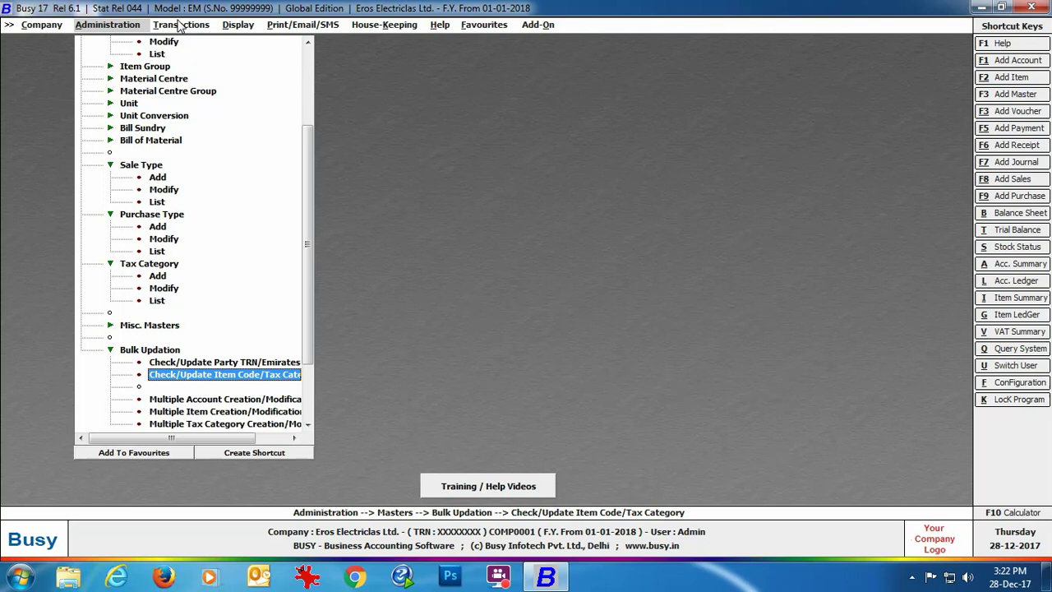
# Start a purchase voucher: Main series, 01-01-2018, No. 1, VAT/5% (T), Zayed Electronics, Main Store.
pyautogui.click(179, 25)
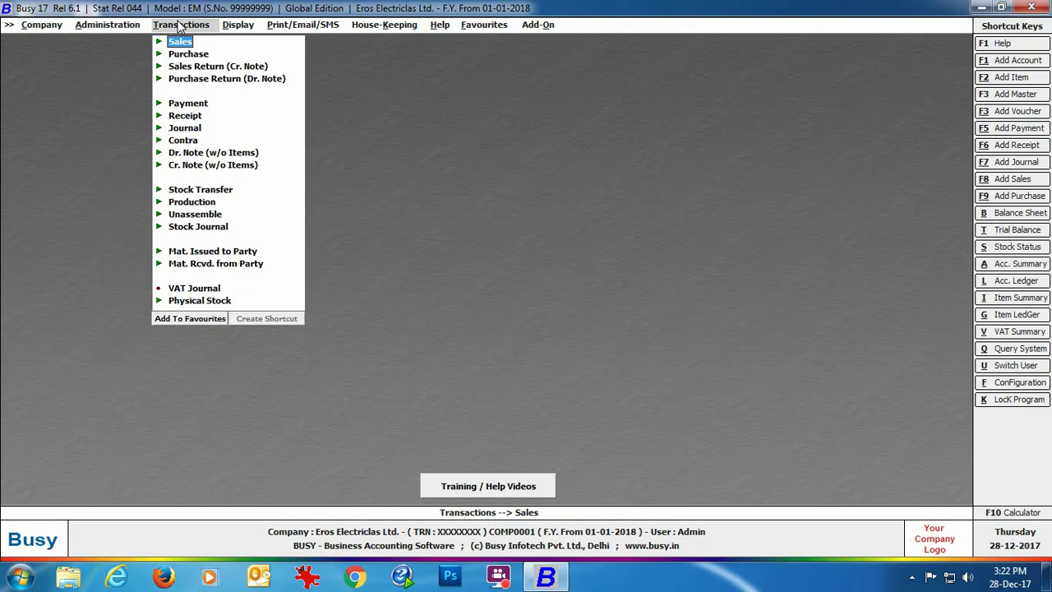
pyautogui.click(198, 54)
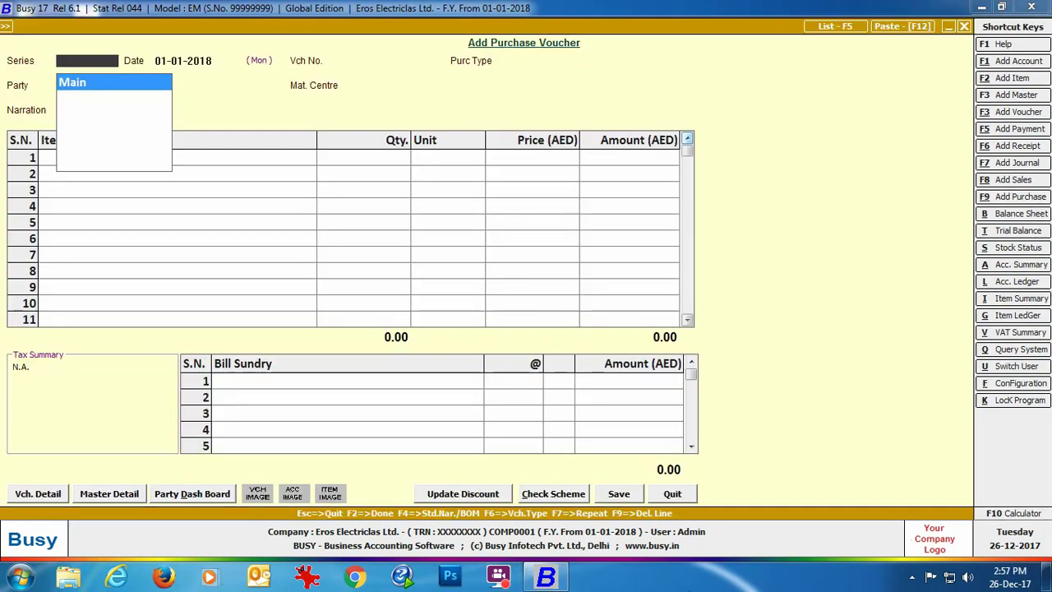
pyautogui.press('Return')
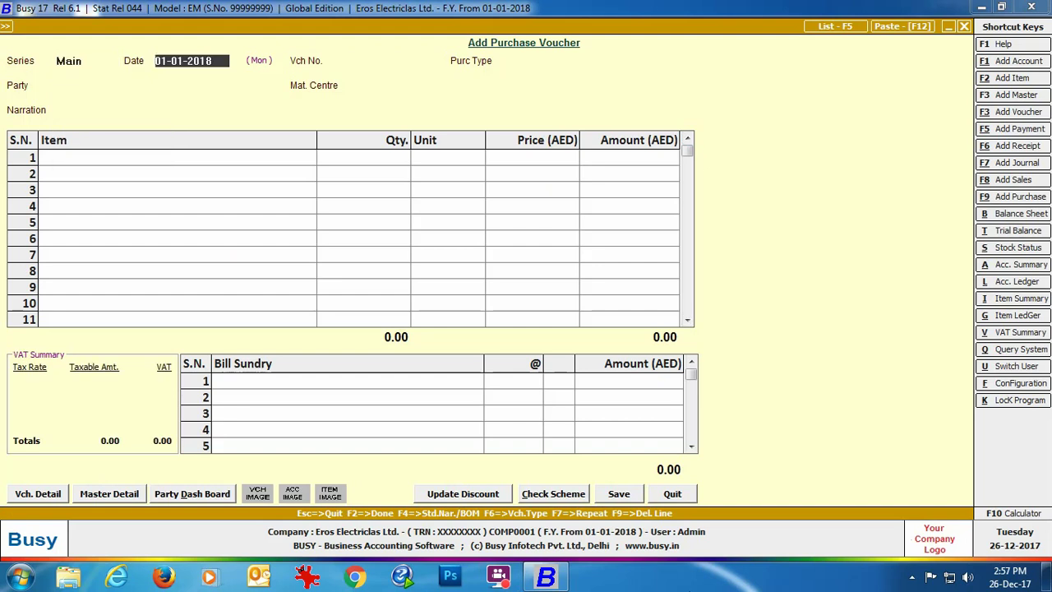
pyautogui.press('Return')
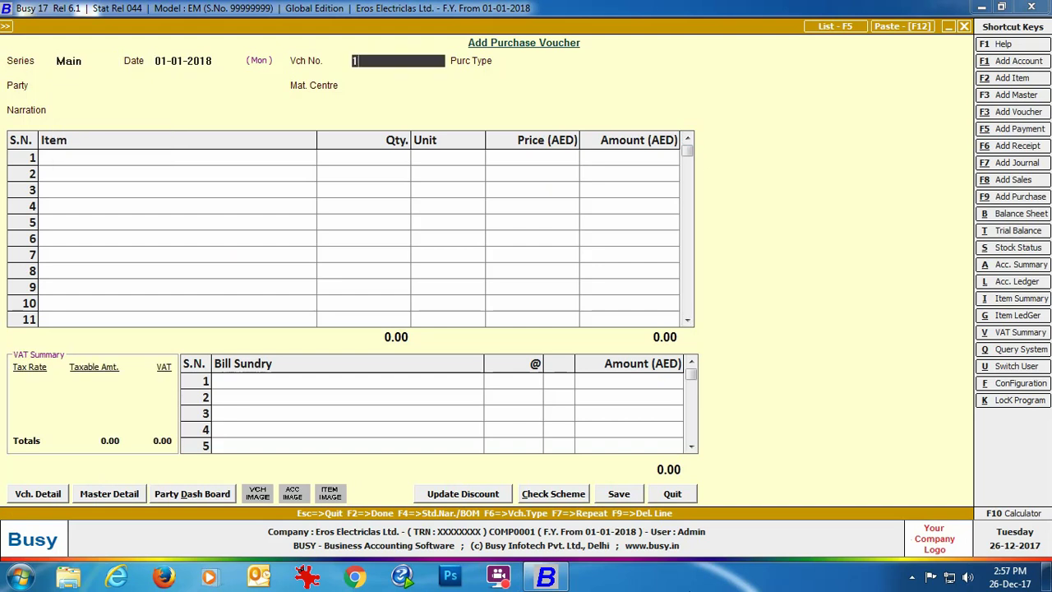
pyautogui.press('Return')
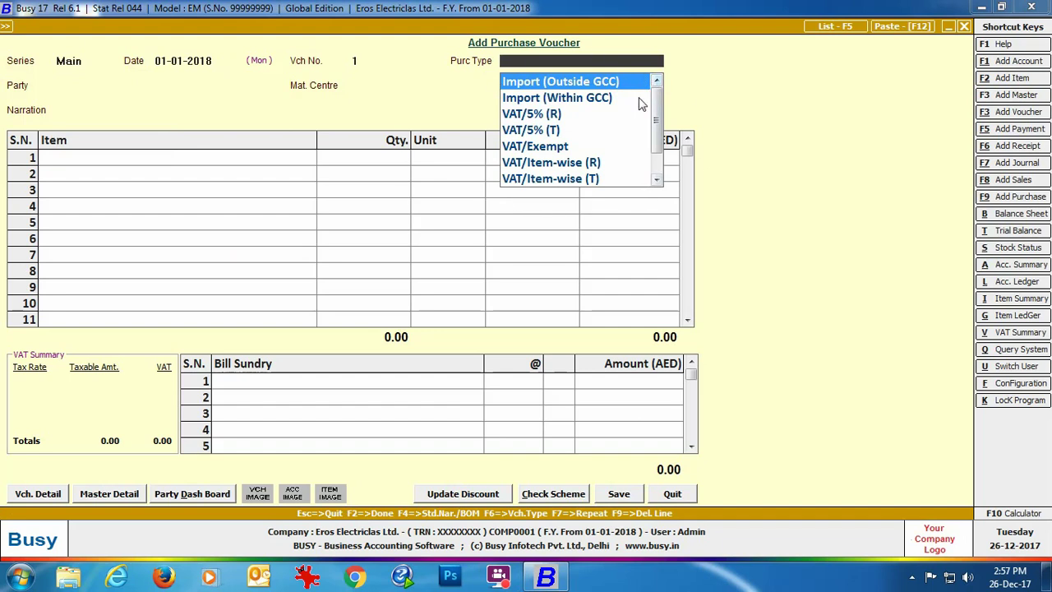
pyautogui.press('Down')
pyautogui.press('Down')
pyautogui.press('Down')
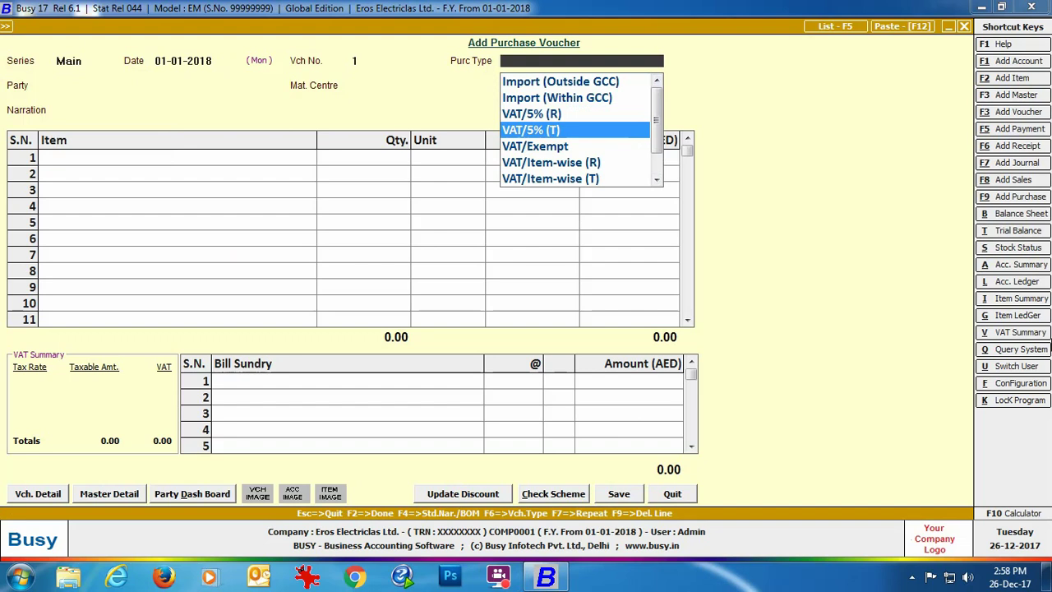
pyautogui.press('Return')
pyautogui.press('Return')
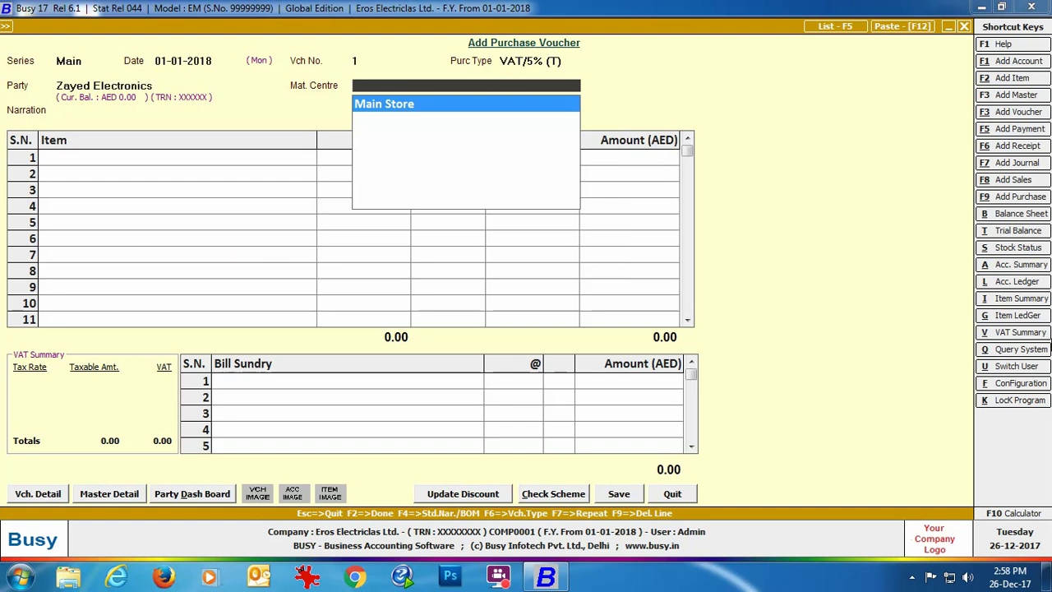
pyautogui.press('Return')
pyautogui.write('so')
# Enter items: 2 Sony Bravia 32" LED T.V. at 1,200 and 2 Samsung 42" Smart T.V. at 2,000.
pyautogui.press('Return')
pyautogui.write('2')
pyautogui.press('Return')
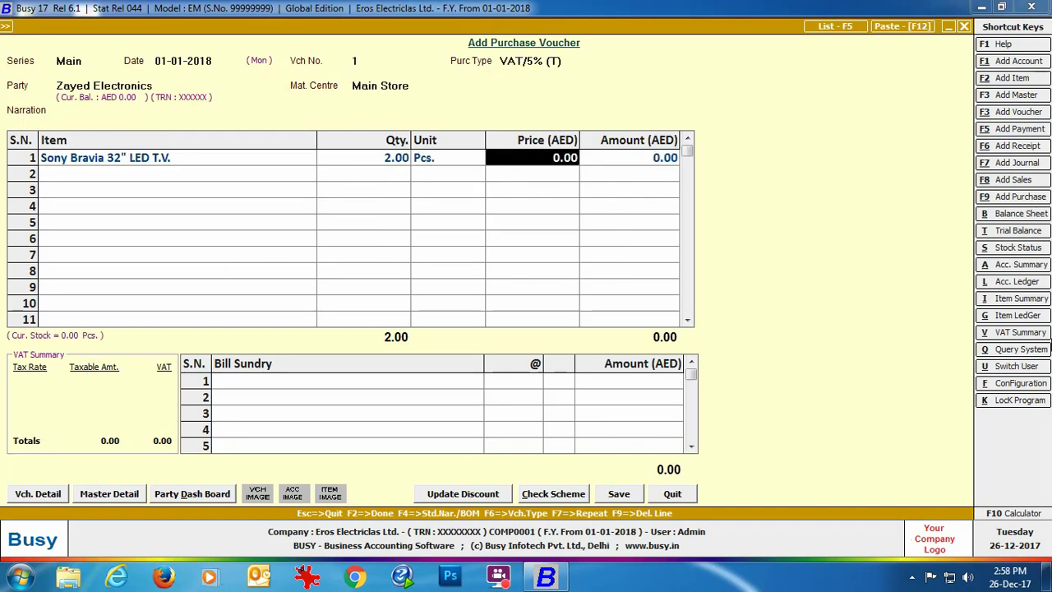
pyautogui.write('1200')
pyautogui.press('Return')
pyautogui.press('Return')
pyautogui.write('sa')
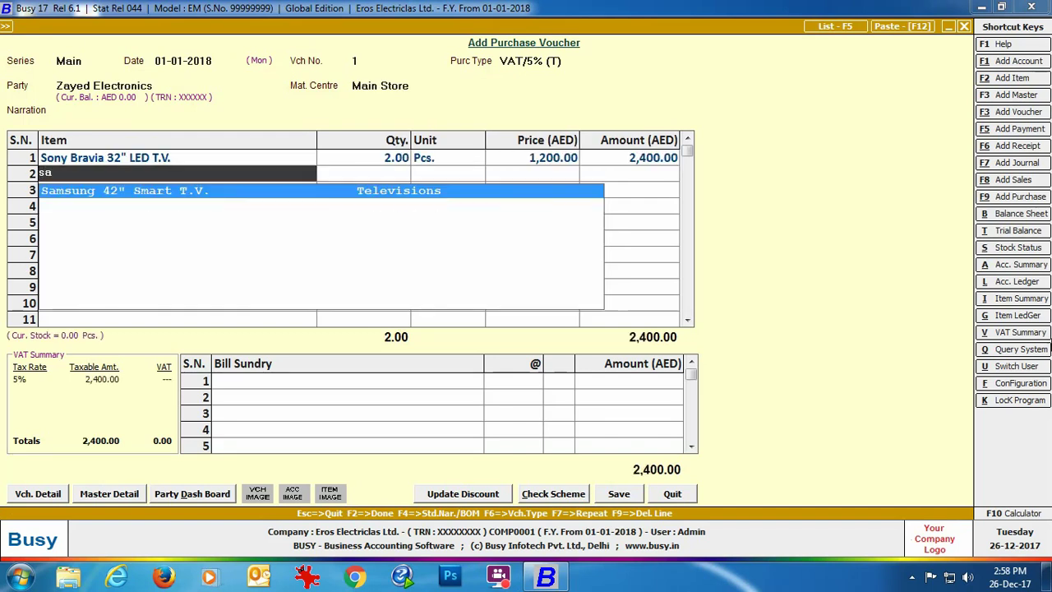
pyautogui.press('Return')
pyautogui.write('2')
pyautogui.press('Return')
pyautogui.press('Return')
pyautogui.write('2000')
pyautogui.press('Return')
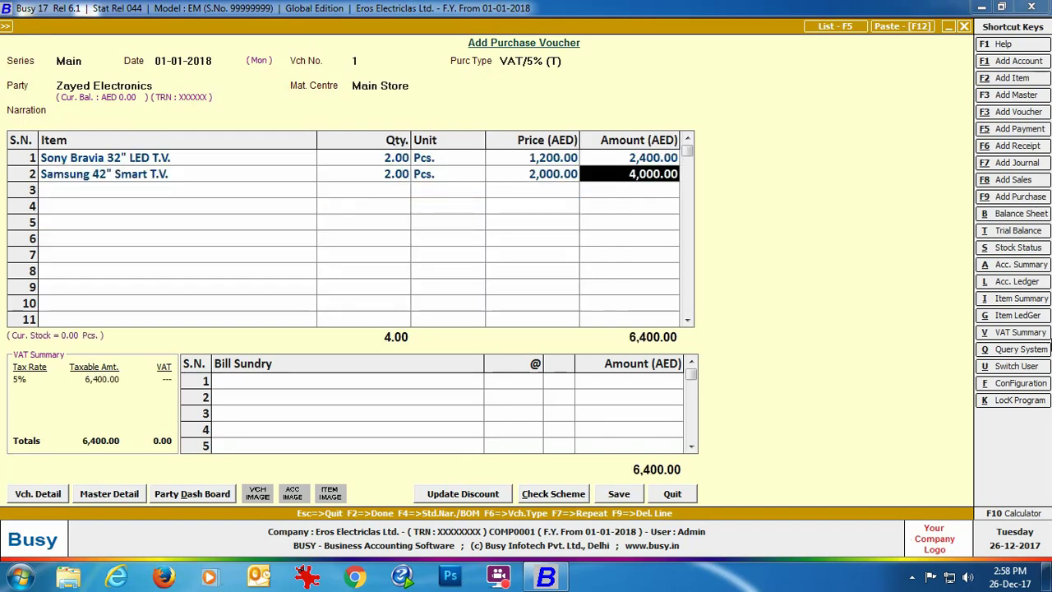
pyautogui.press('Return')
pyautogui.press('Return')
# Add VAT as a bill sundry and save the purchase voucher.
pyautogui.write('vat')
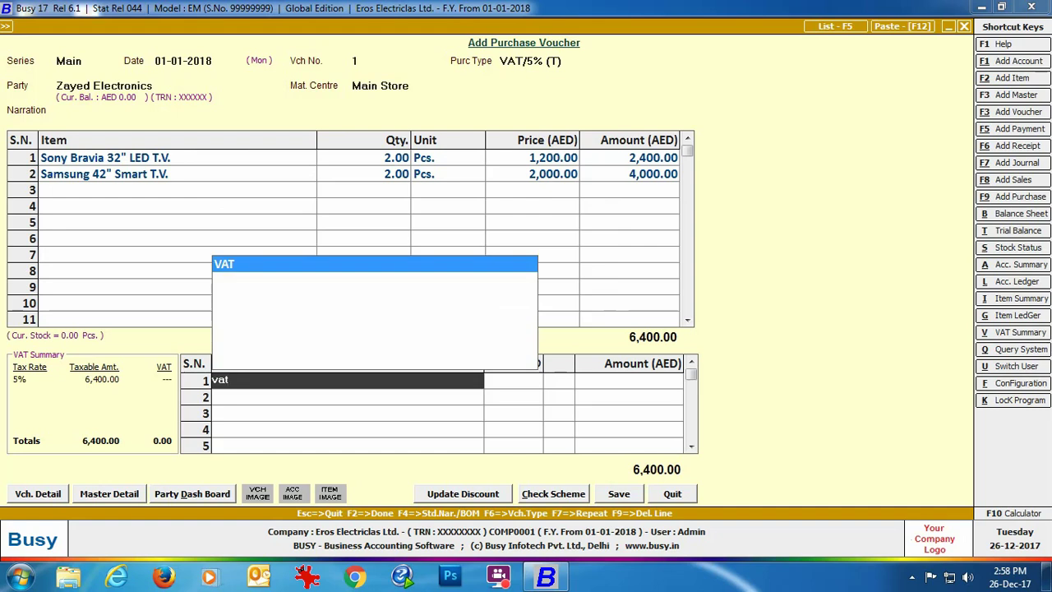
pyautogui.press('Return')
pyautogui.press('Return')
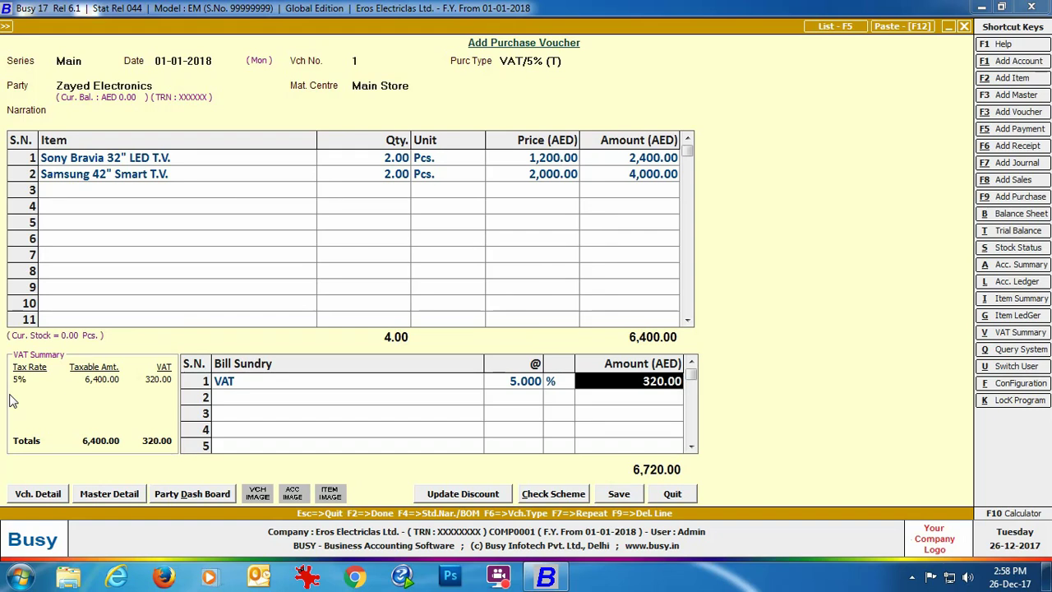
pyautogui.click(614, 493)
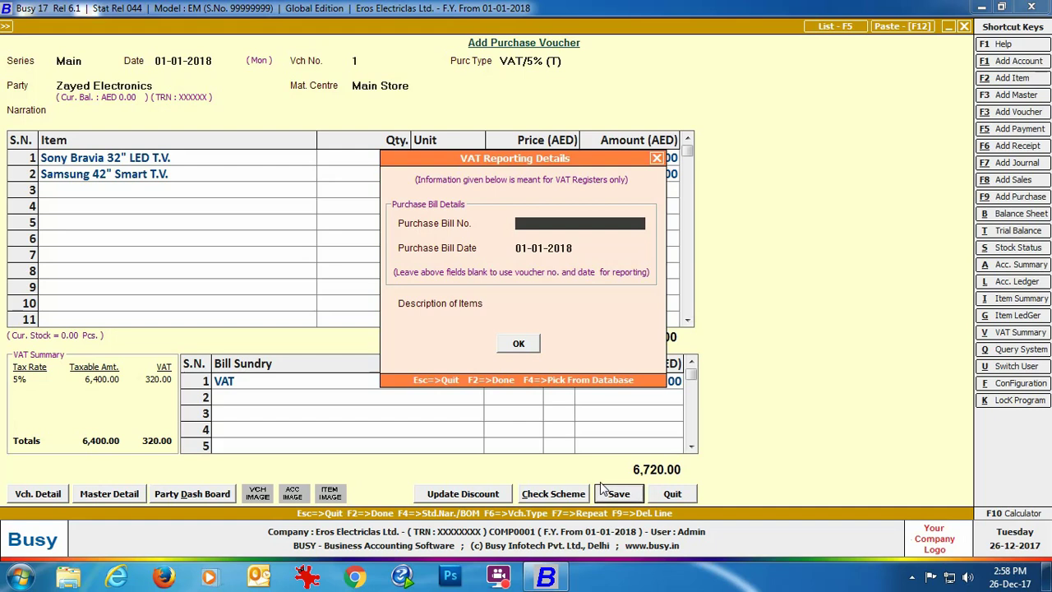
# Confirm the VAT reporting details and bill adjustment to finish saving the purchase, then close it.
pyautogui.click(524, 340)
pyautogui.click(528, 396)
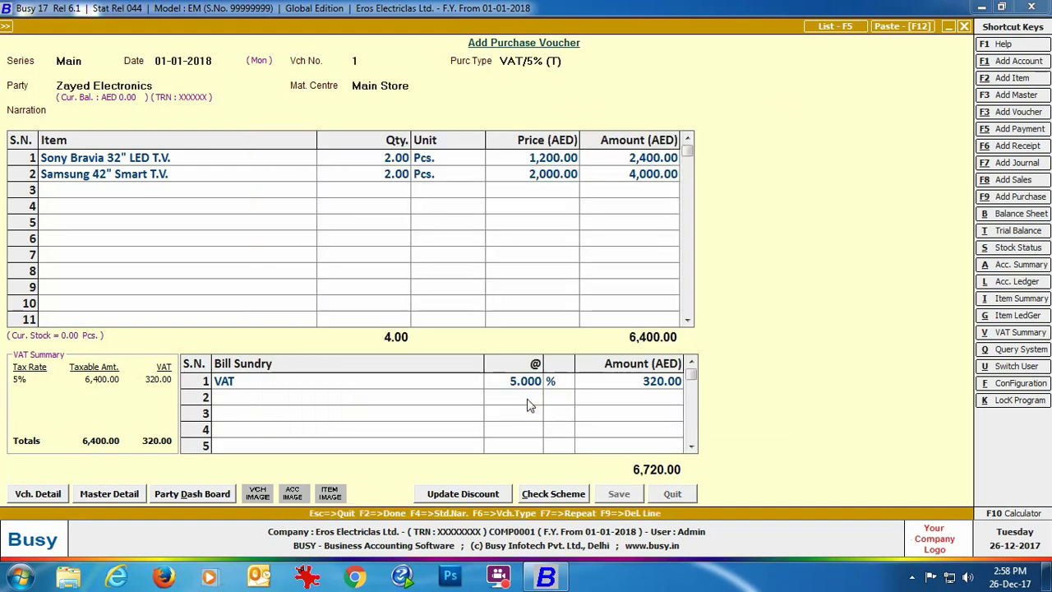
pyautogui.click(671, 494)
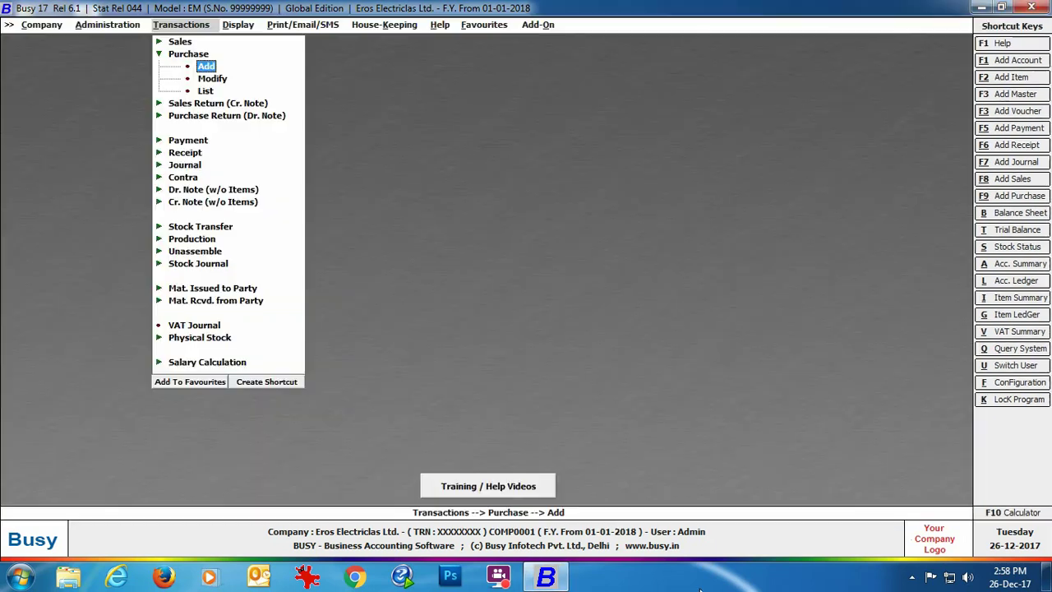
# Start a sales voucher: Main series, VAT/5% (T) sale type, Abdullah Electronics, Main Store.
pyautogui.click(179, 41)
pyautogui.click(204, 54)
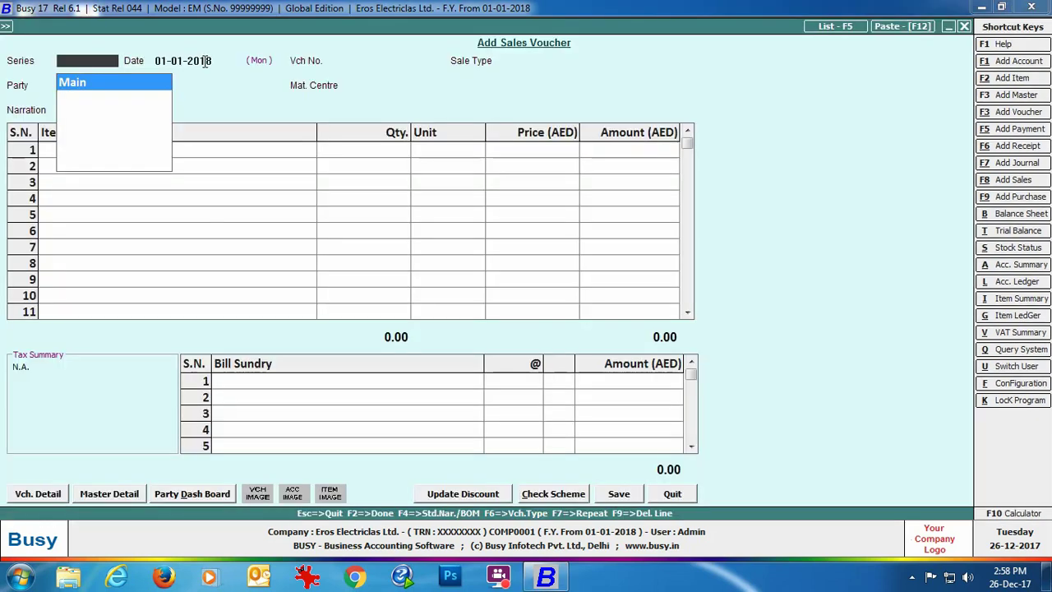
pyautogui.press('Return')
pyautogui.press('Return')
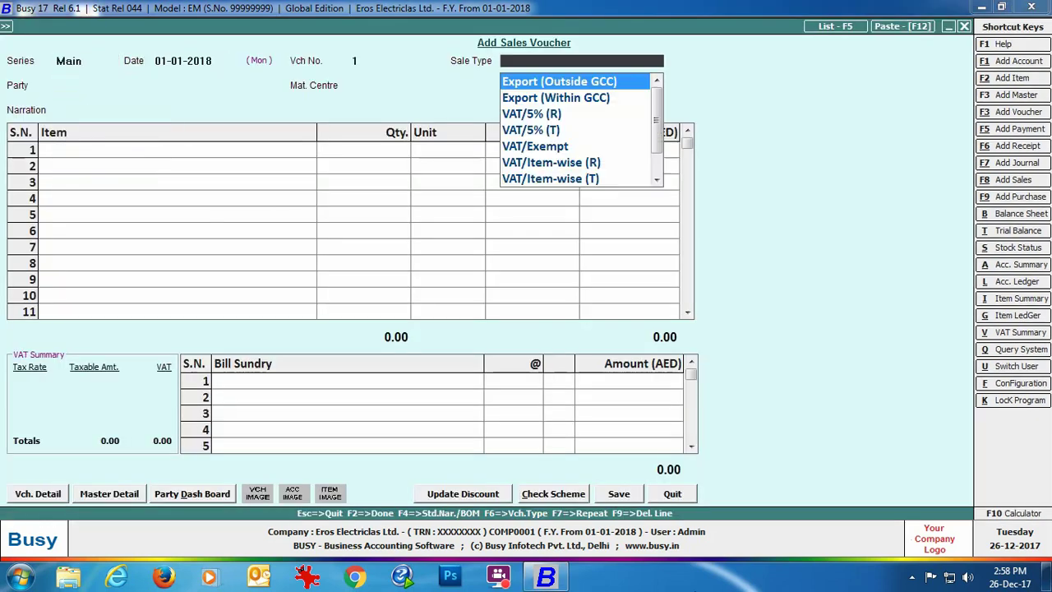
pyautogui.press('Down')
pyautogui.press('Down')
pyautogui.press('Down')
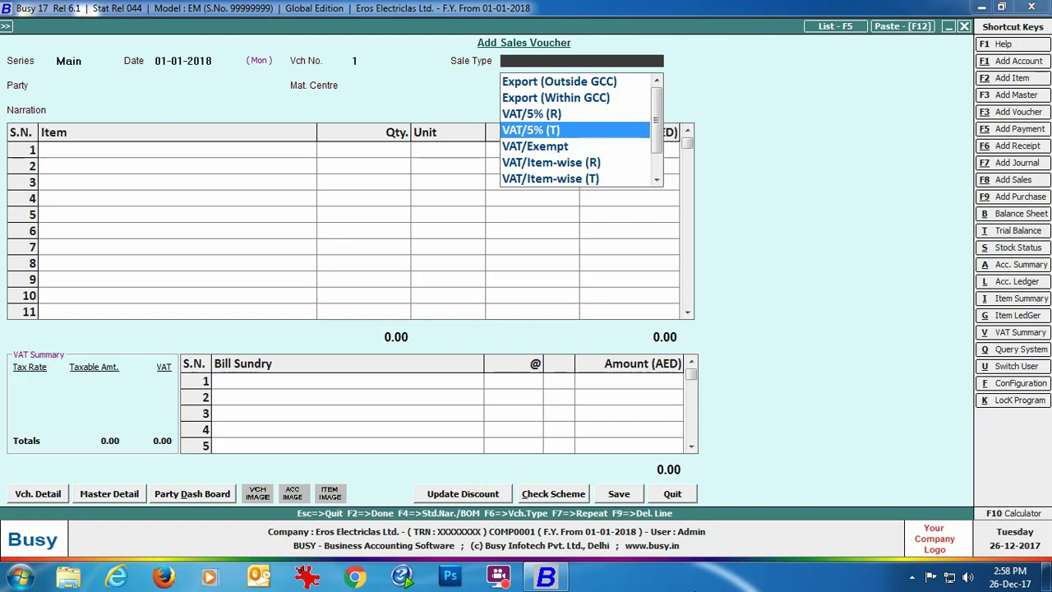
pyautogui.press('Return')
pyautogui.write('ab')
pyautogui.press('Return')
pyautogui.press('Return')
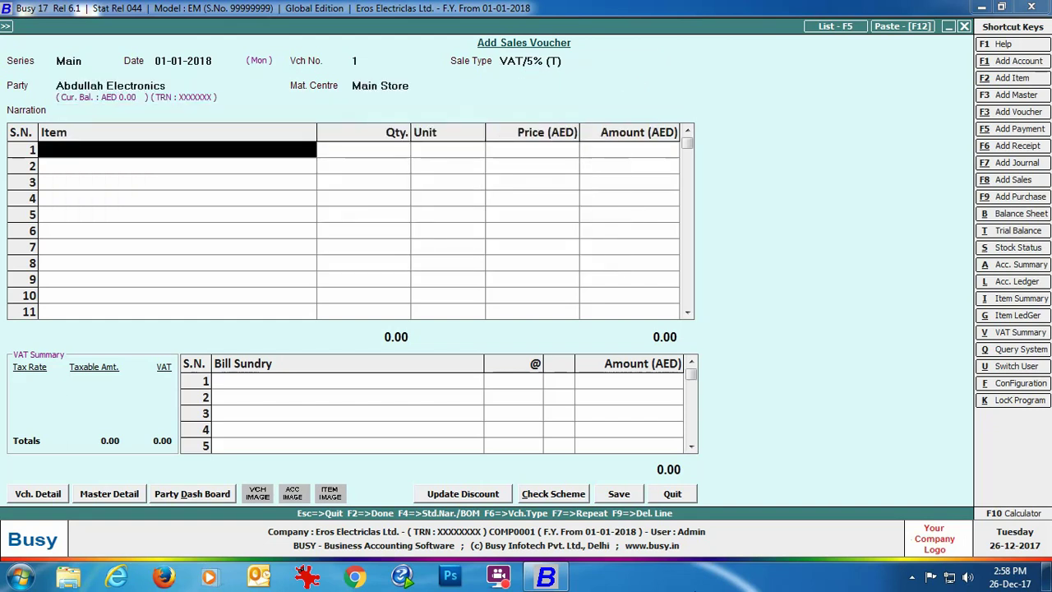
pyautogui.write('so')
# Enter 2 Sony Bravia at 1,250 and 2 Samsung 42" Smart T.V. at 2,100, plus VAT sundry.
pyautogui.press('Return')
pyautogui.write('2')
pyautogui.press('Return')
pyautogui.press('Return')
pyautogui.write('1250')
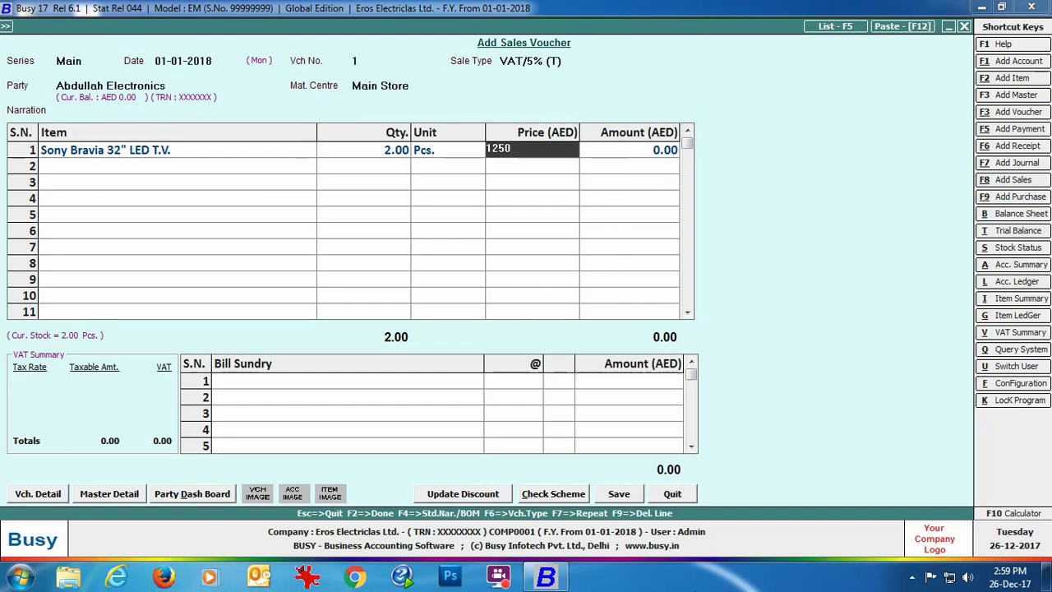
pyautogui.press('Return')
pyautogui.press('Return')
pyautogui.write('sa')
pyautogui.press('Return')
pyautogui.write('2')
pyautogui.press('Return')
pyautogui.write('2100')
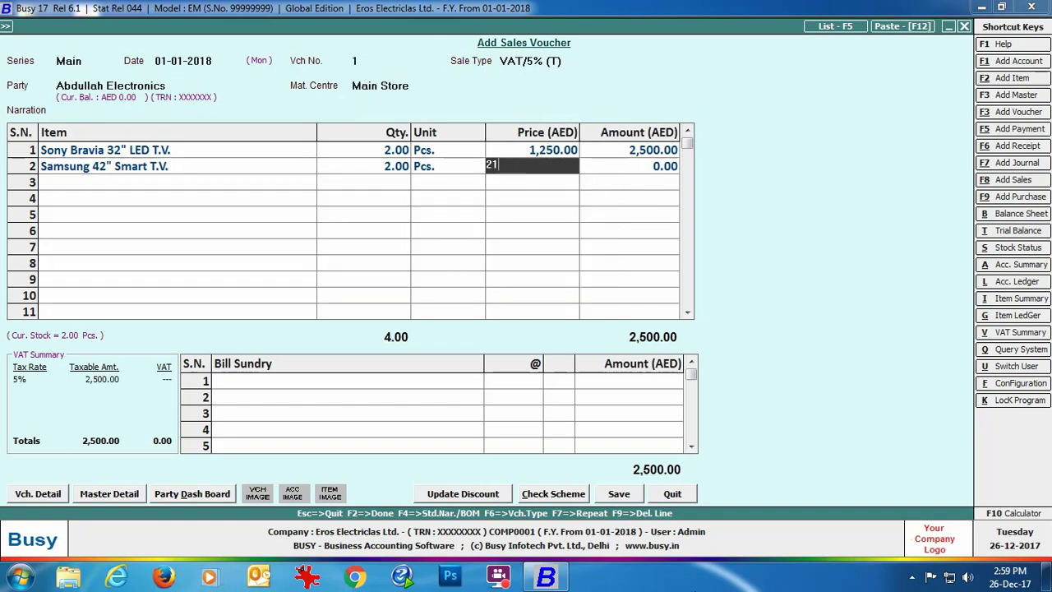
pyautogui.press('Return')
pyautogui.press('Return')
pyautogui.press('Return')
pyautogui.write('vat')
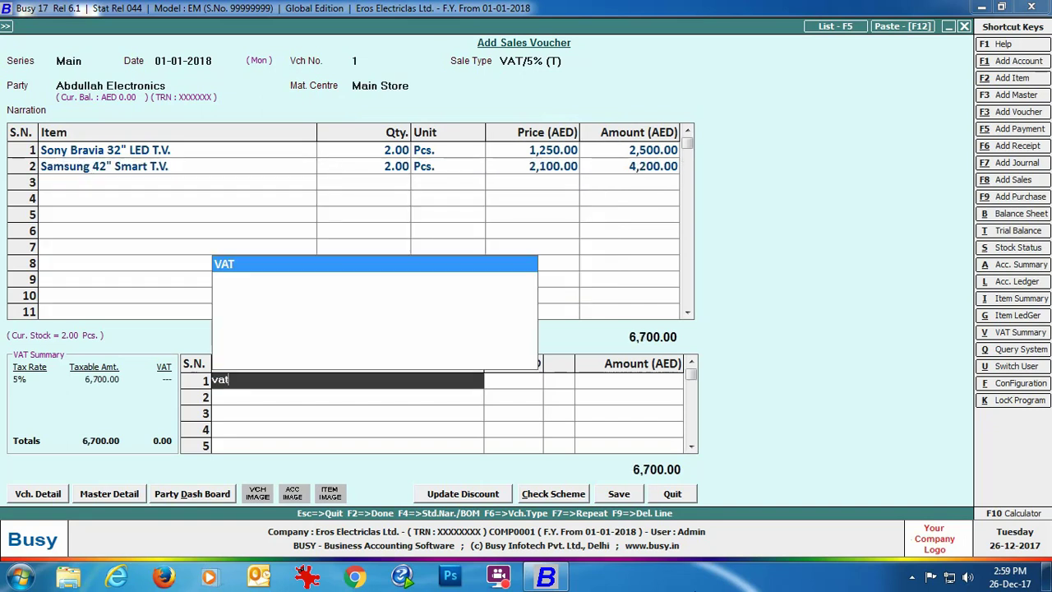
pyautogui.press('Return')
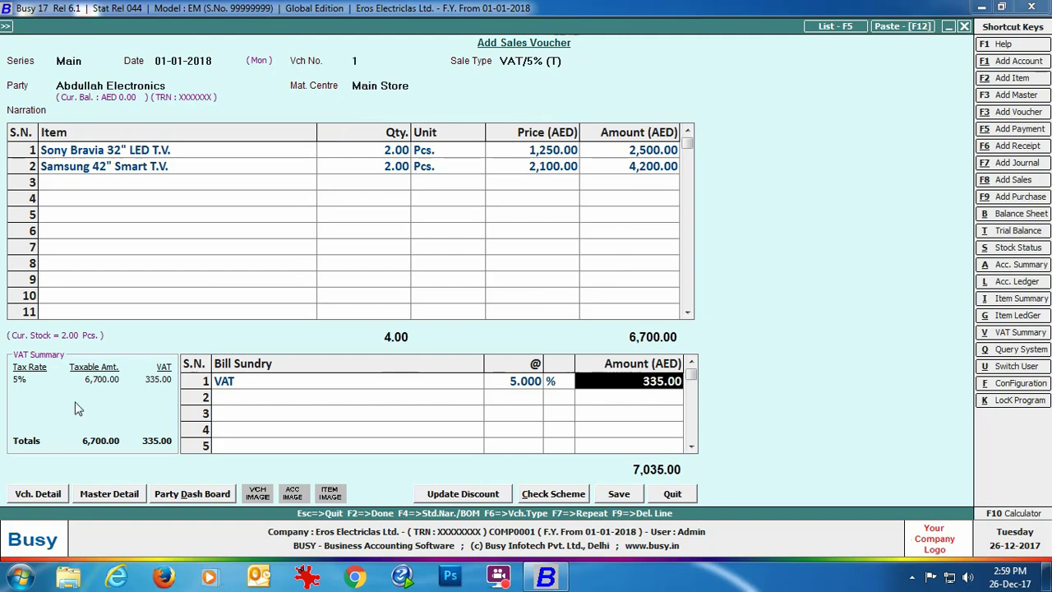
# Save the 7,035.00 sales voucher, confirm the bill-by-bill adjustment, and print it in STANDARD format.
pyautogui.click(618, 493)
pyautogui.click(510, 400)
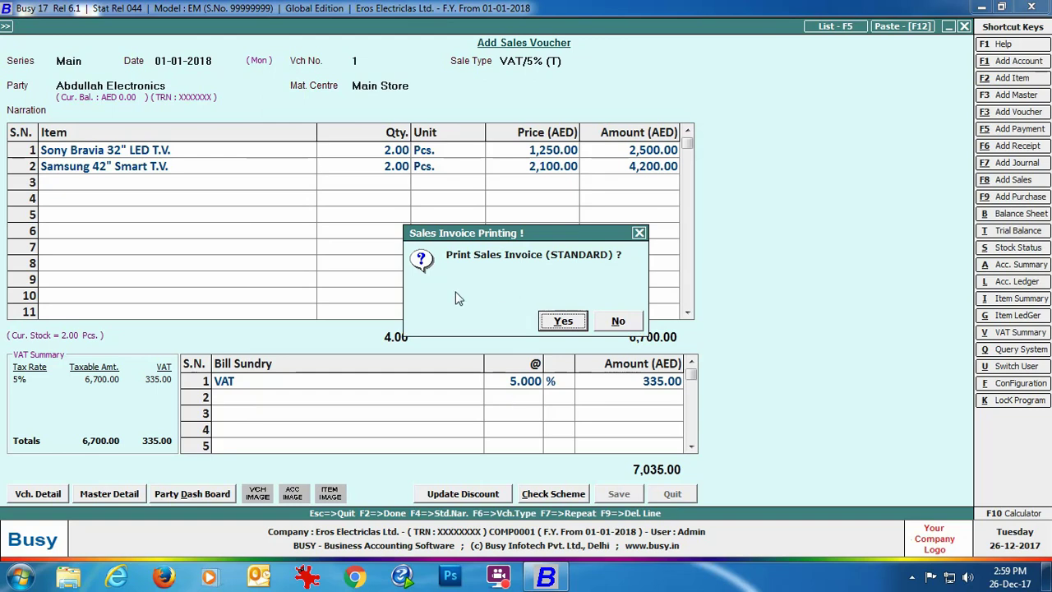
pyautogui.click(563, 321)
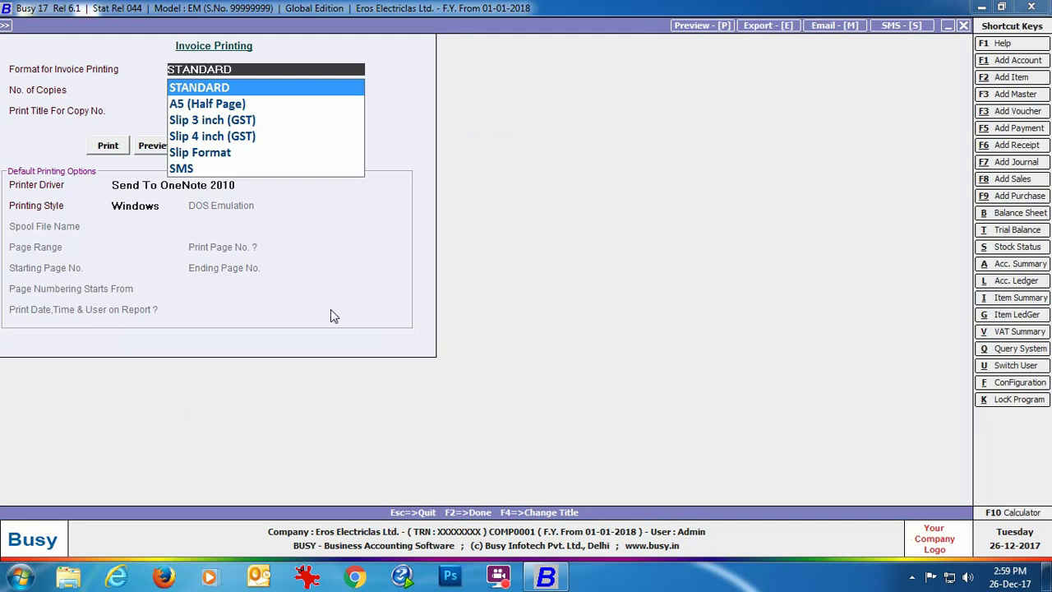
pyautogui.press('Return')
pyautogui.press('Return')
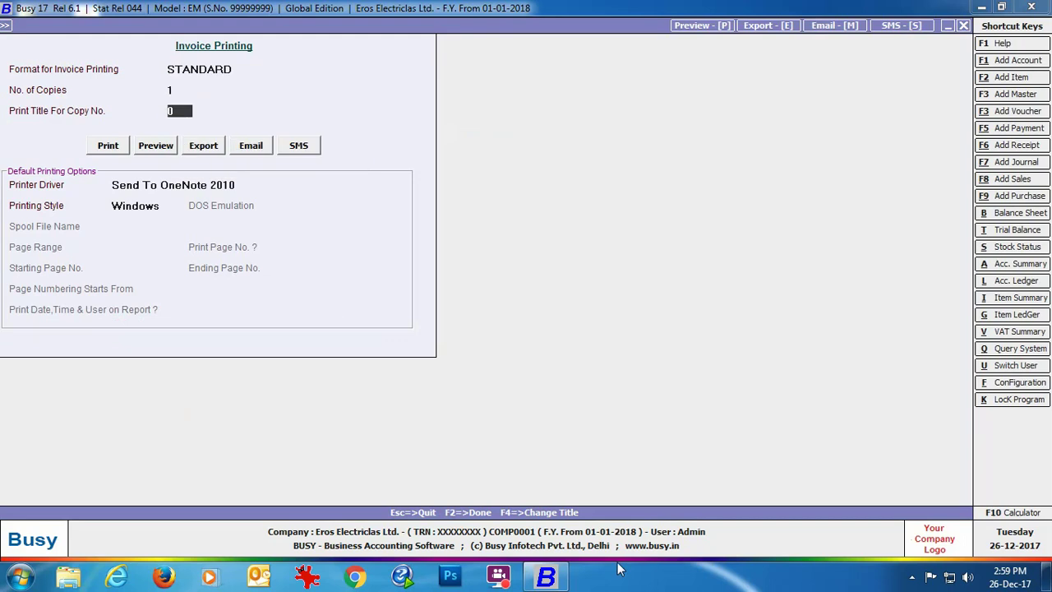
# Configure the STANDARD invoice format's body items, preview the tax invoice, then close the preview.
pyautogui.click(156, 146)
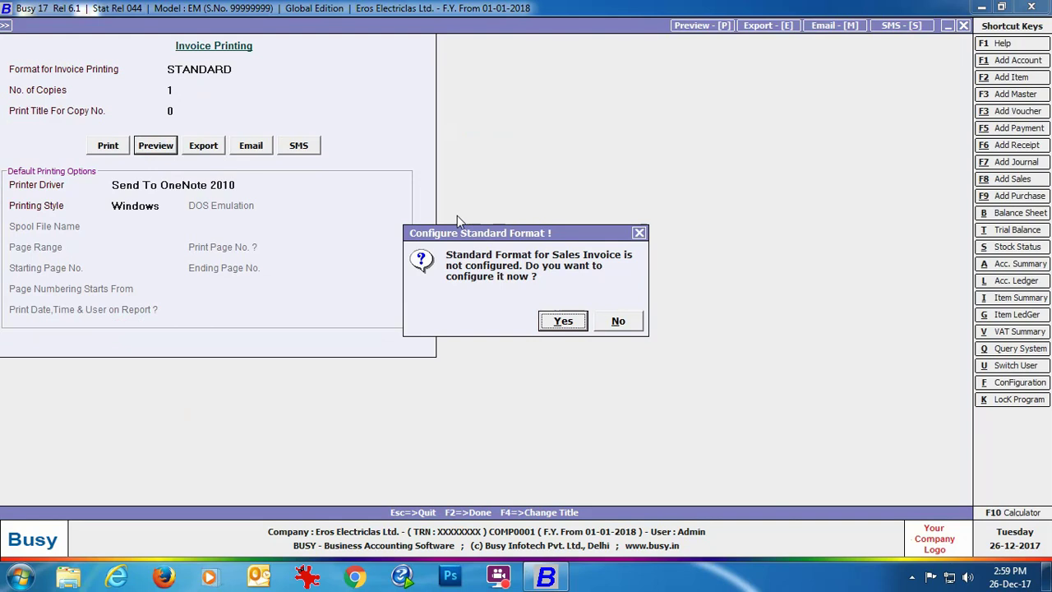
pyautogui.click(567, 325)
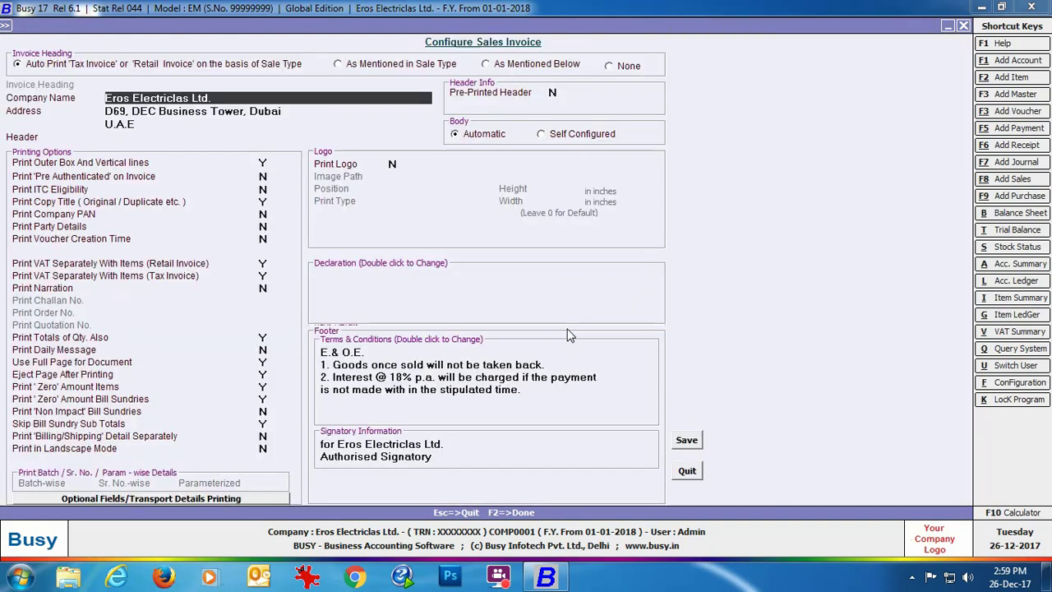
pyautogui.click(541, 134)
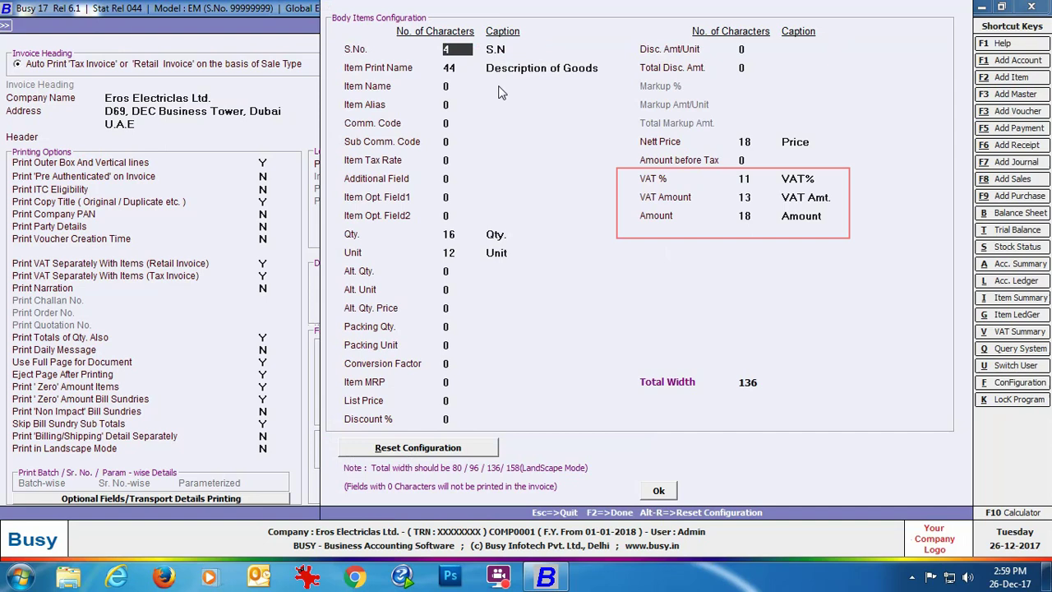
pyautogui.click(658, 490)
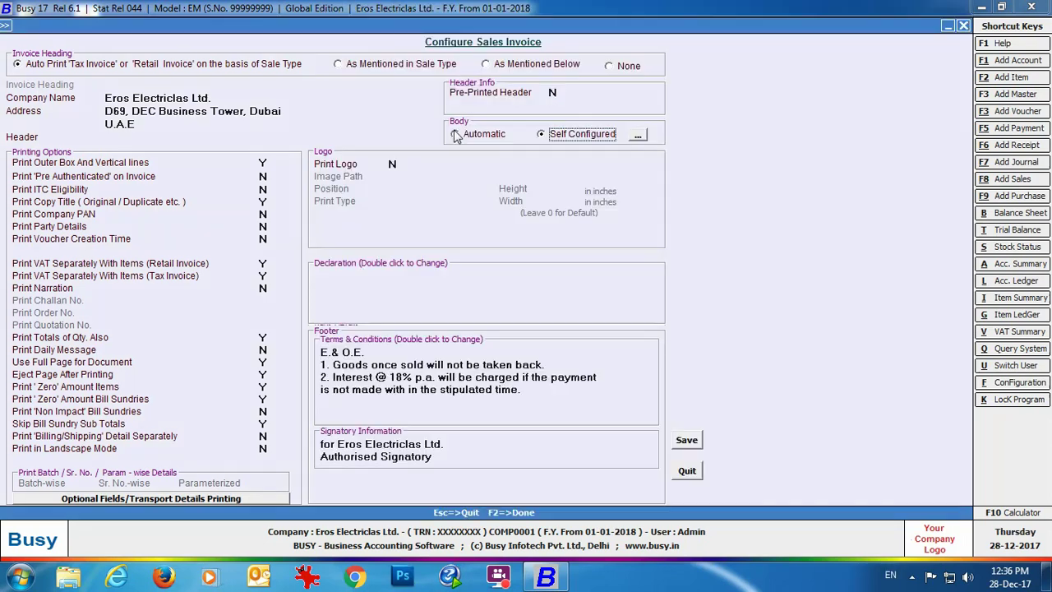
pyautogui.click(458, 135)
pyautogui.press('F2')
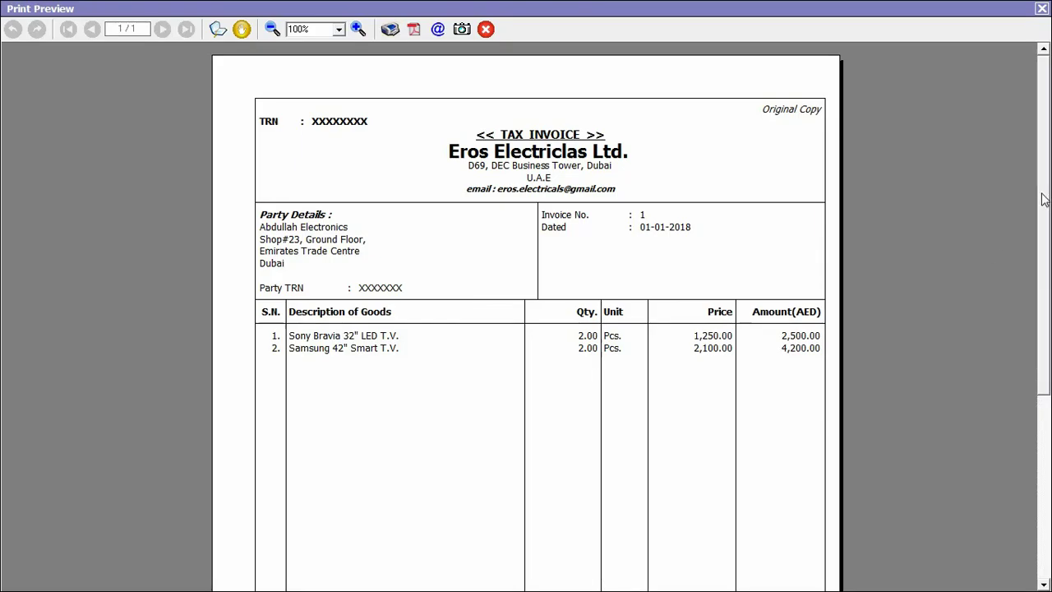
pyautogui.scroll(-3, 1041, 199)
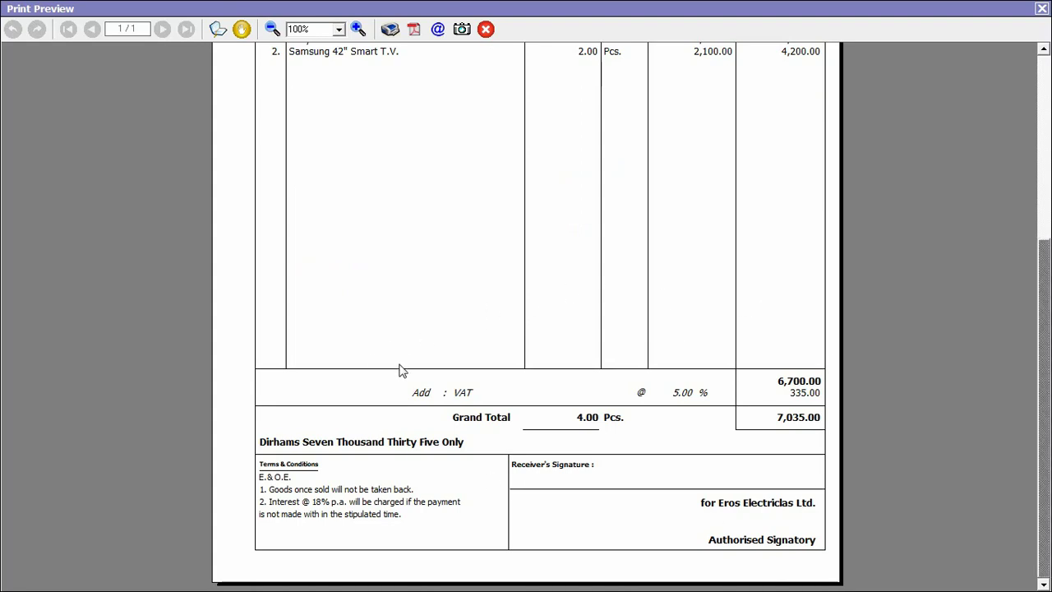
pyautogui.click(1041, 9)
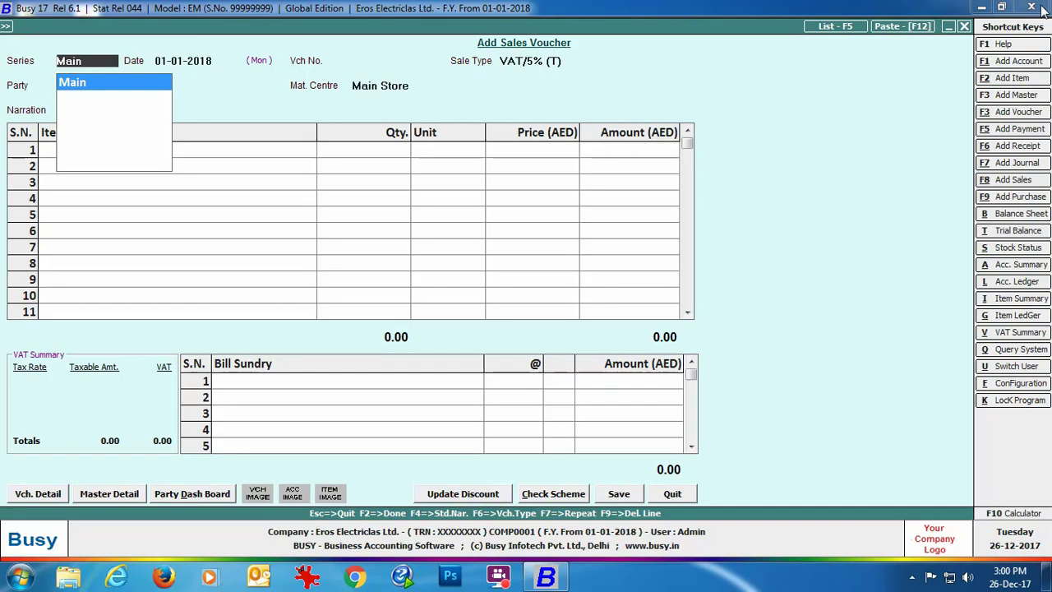
# Start a Main-series sales voucher of type VAT/Item-wise (T) for Abdullah Electronics.
pyautogui.press('Return')
pyautogui.press('Return')
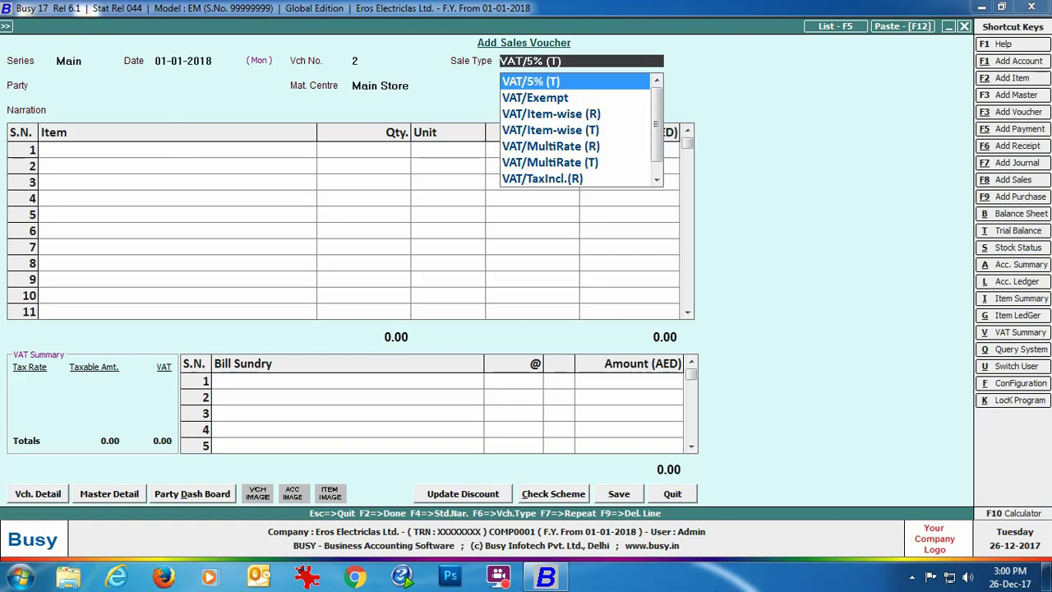
pyautogui.press('Down')
pyautogui.press('Down')
pyautogui.press('Down')
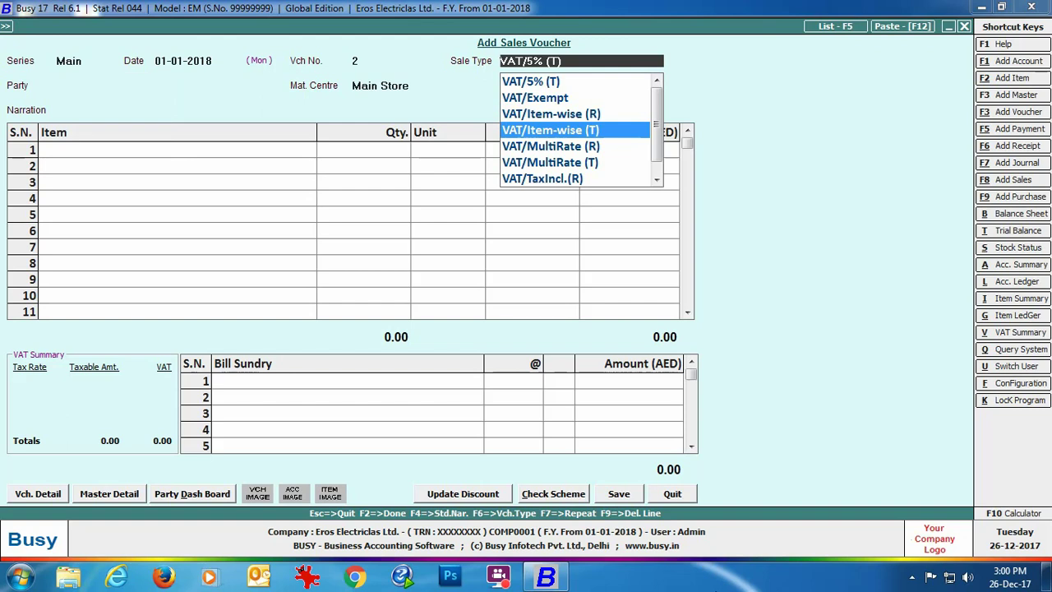
pyautogui.press('Return')
pyautogui.press('Return')
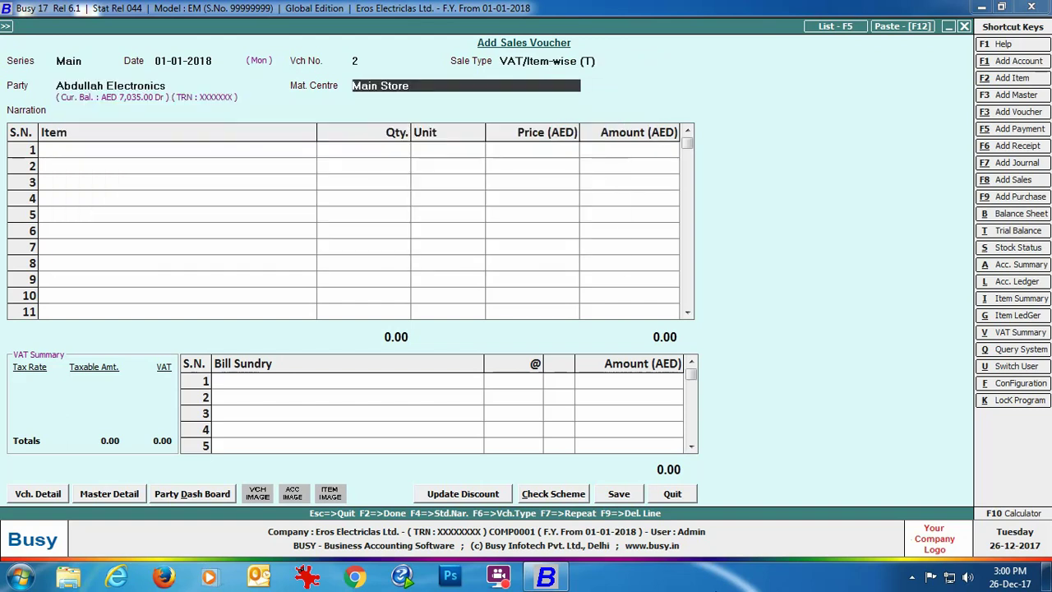
pyautogui.press('Return')
# Add two Sony Bravia 32" LED TVs at 1,250 each with 5% item-wise VAT.
pyautogui.press('Return')
pyautogui.write('so')
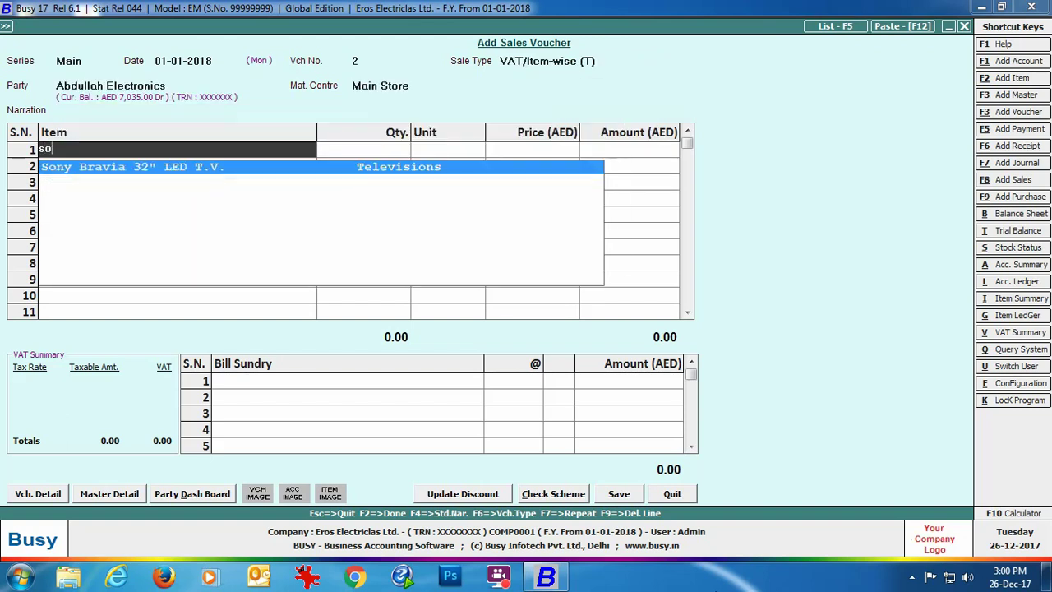
pyautogui.press('Return')
pyautogui.write('2')
pyautogui.press('Return')
pyautogui.write('1250')
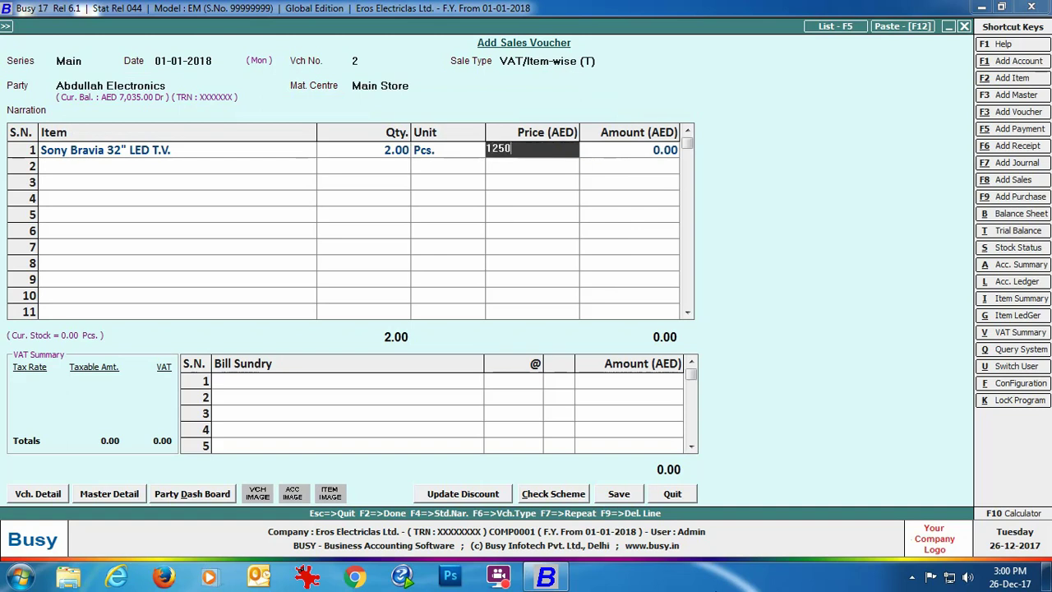
pyautogui.press('Return')
pyautogui.press('Return')
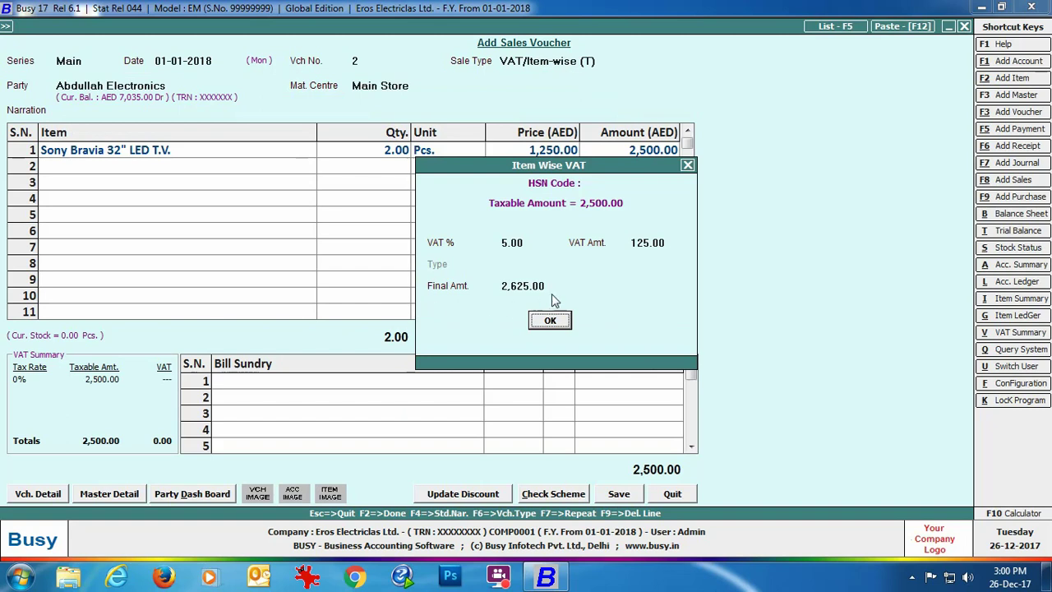
pyautogui.click(556, 322)
pyautogui.click(549, 321)
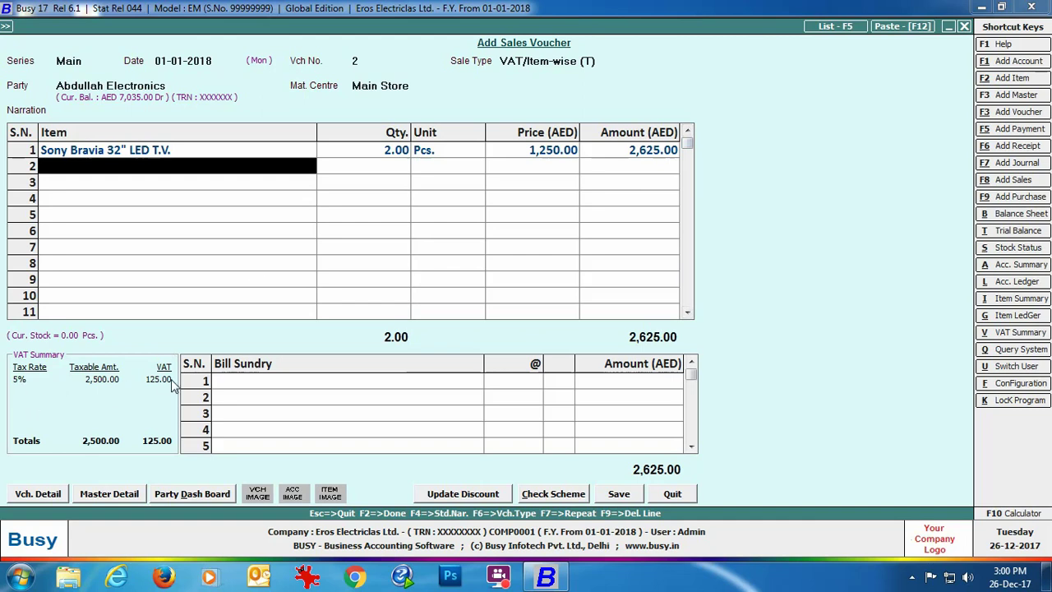
# Save the voucher and preview tax invoice no. 2 (2,625.00) in STANDARD format.
pyautogui.click(618, 498)
pyautogui.click(518, 391)
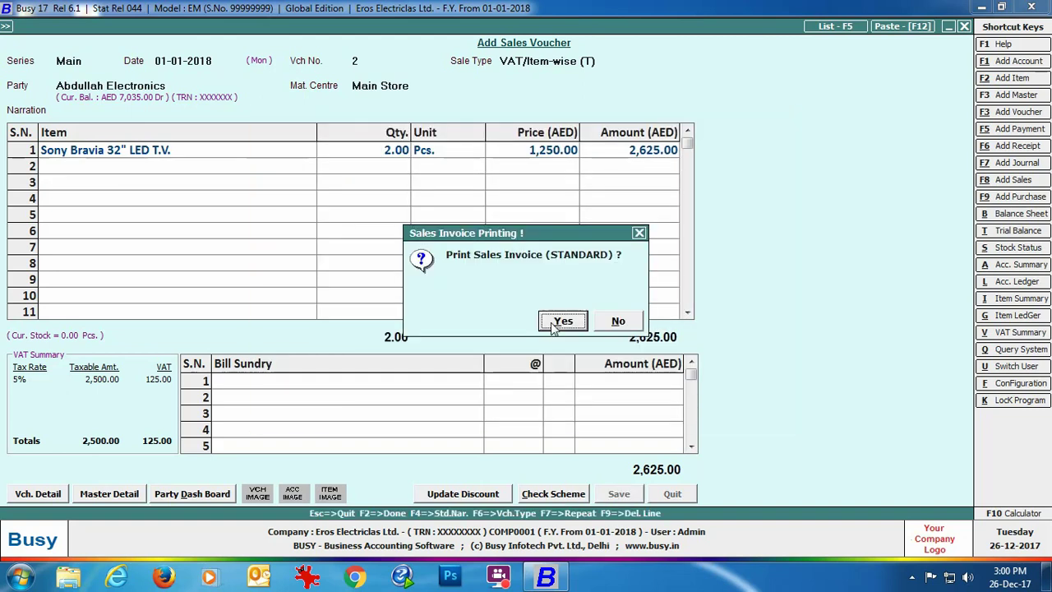
pyautogui.click(560, 321)
pyautogui.press('Return')
pyautogui.press('Return')
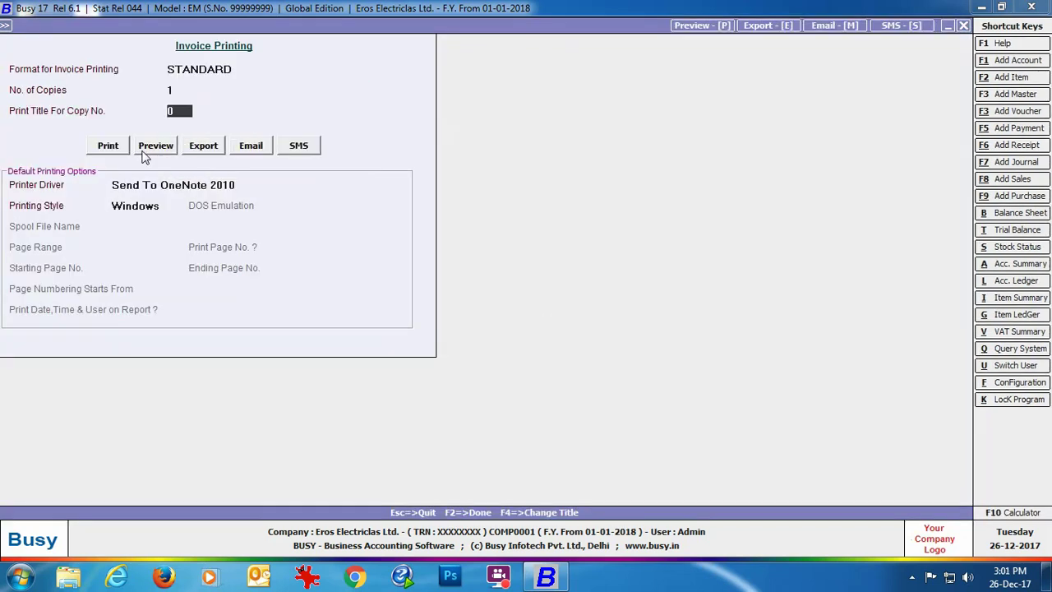
pyautogui.click(143, 149)
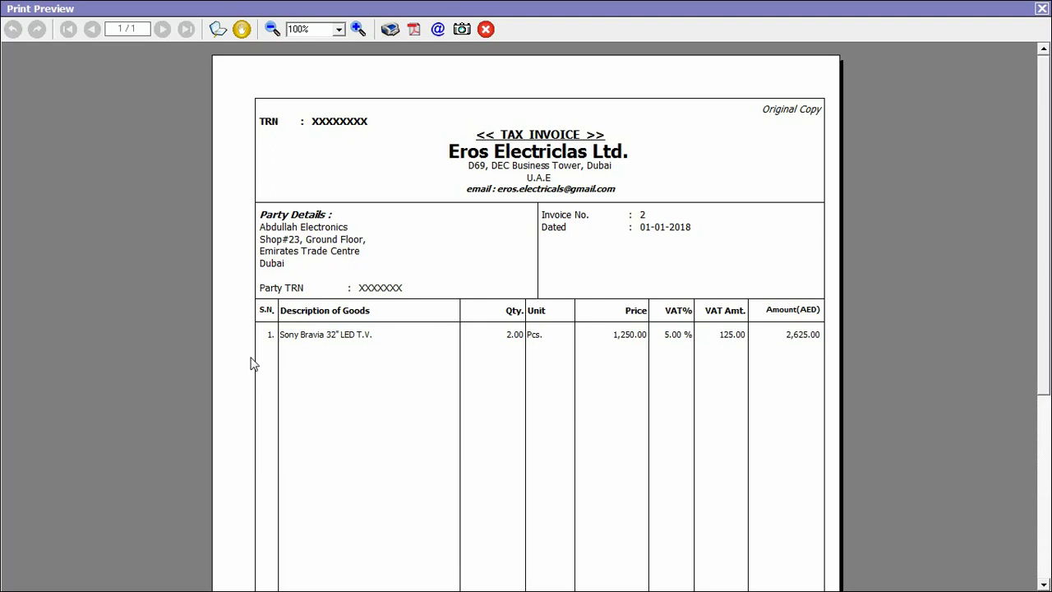